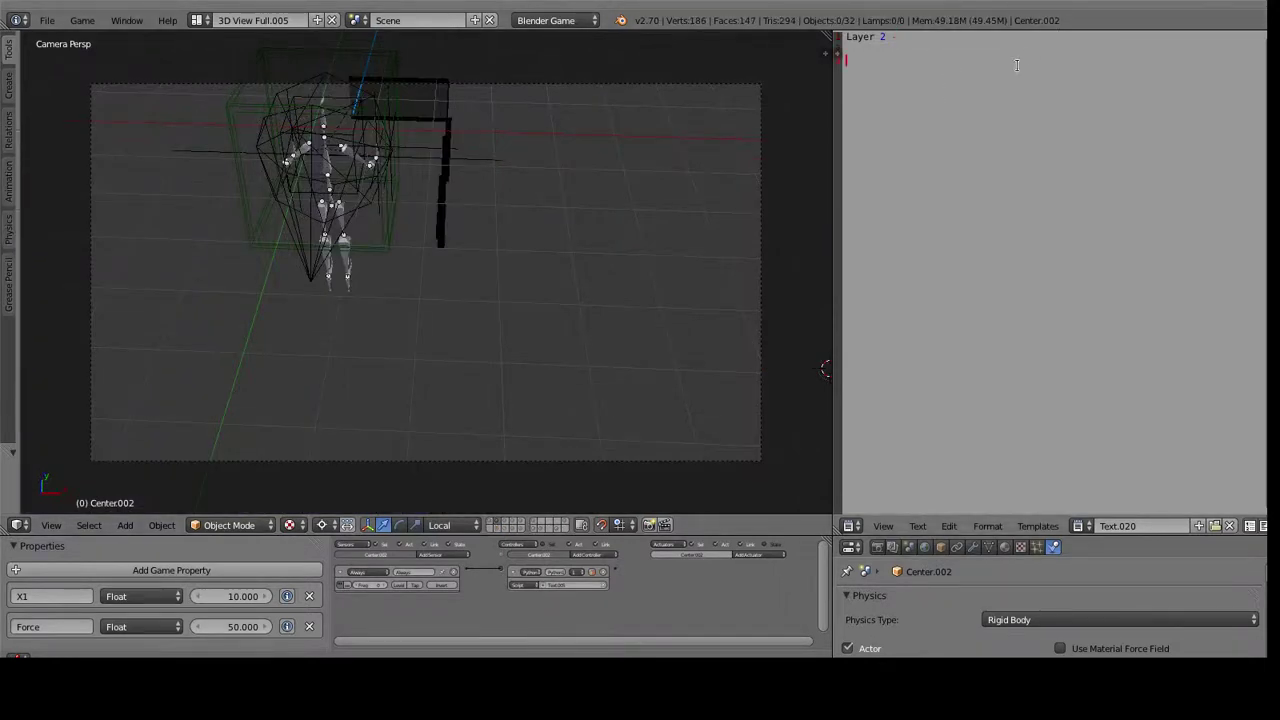
Step: Add to the Layer 2 notes: 'Armature layer "Action"' and 'Used by rig doll as targets for force applications with LinV'
text(Armna)
text(ure layer)
text( "Acx)
text(ion)
text(Used by )
text(ri)
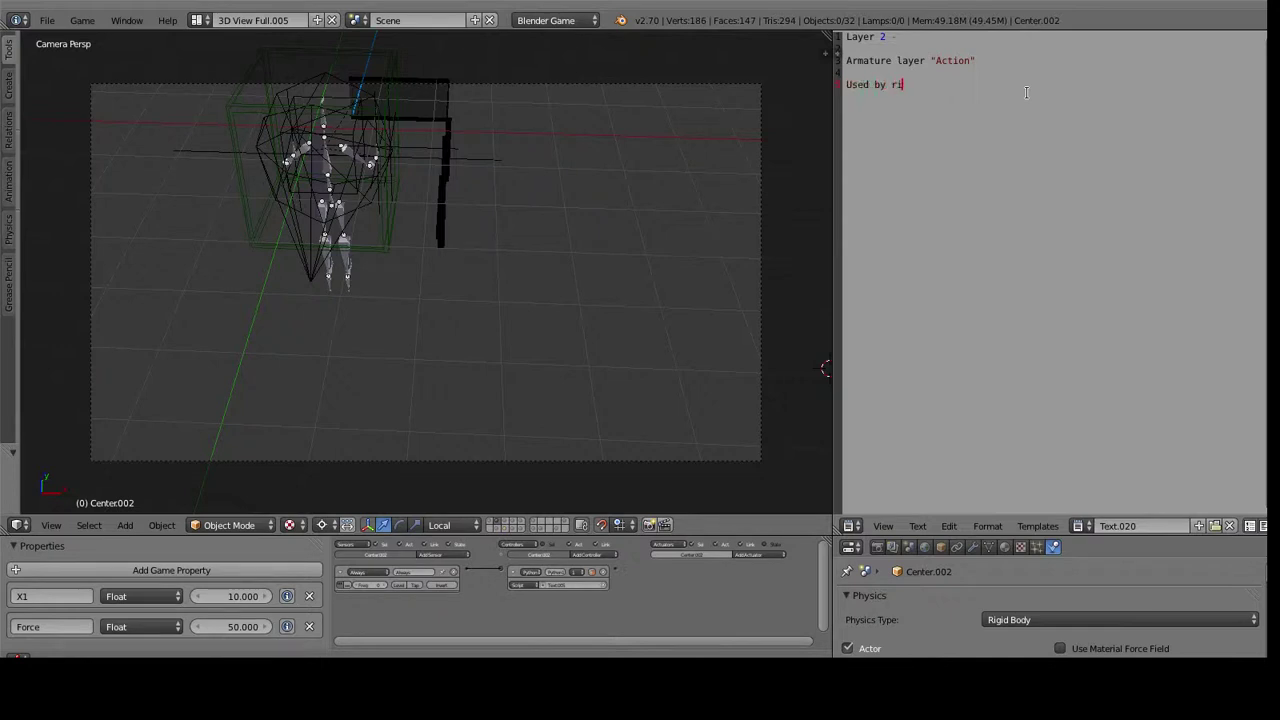
text(g doll as targets for force applications with LinV)
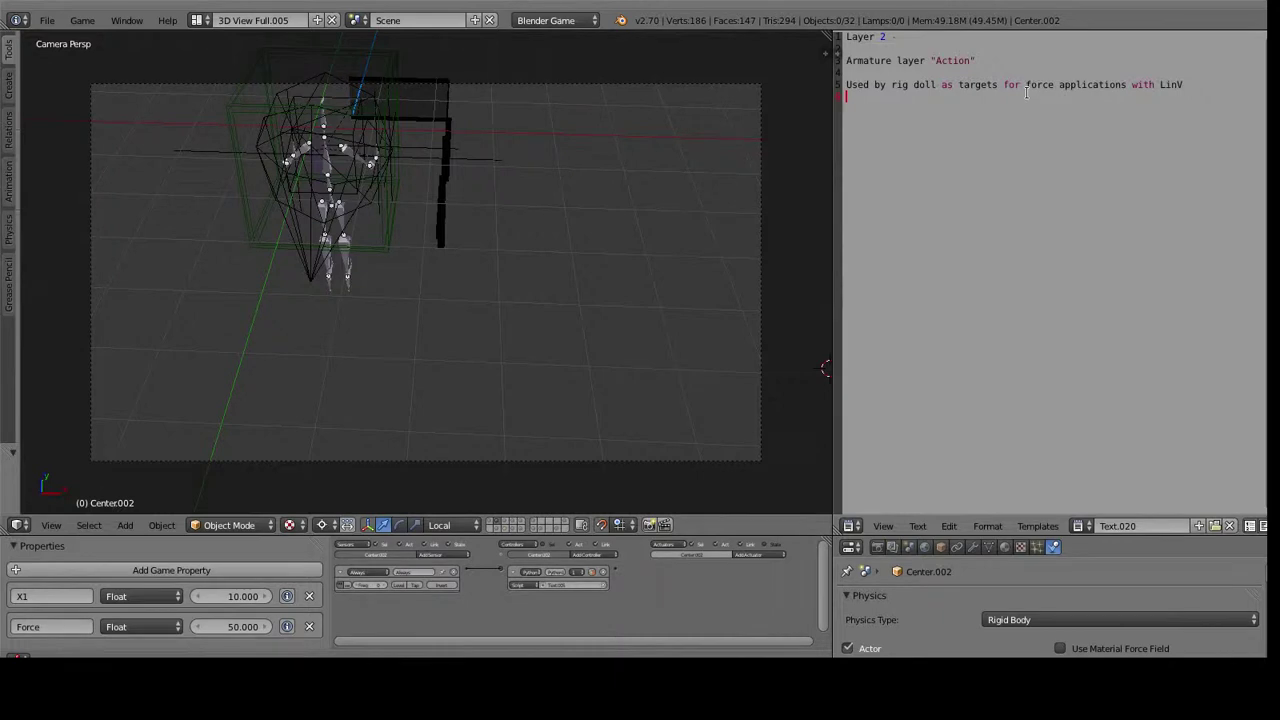
Step: Show only layer 3 with the rag doll and replace the notes with the lines "Layer 3" and "Rag doll"
click(509, 524)
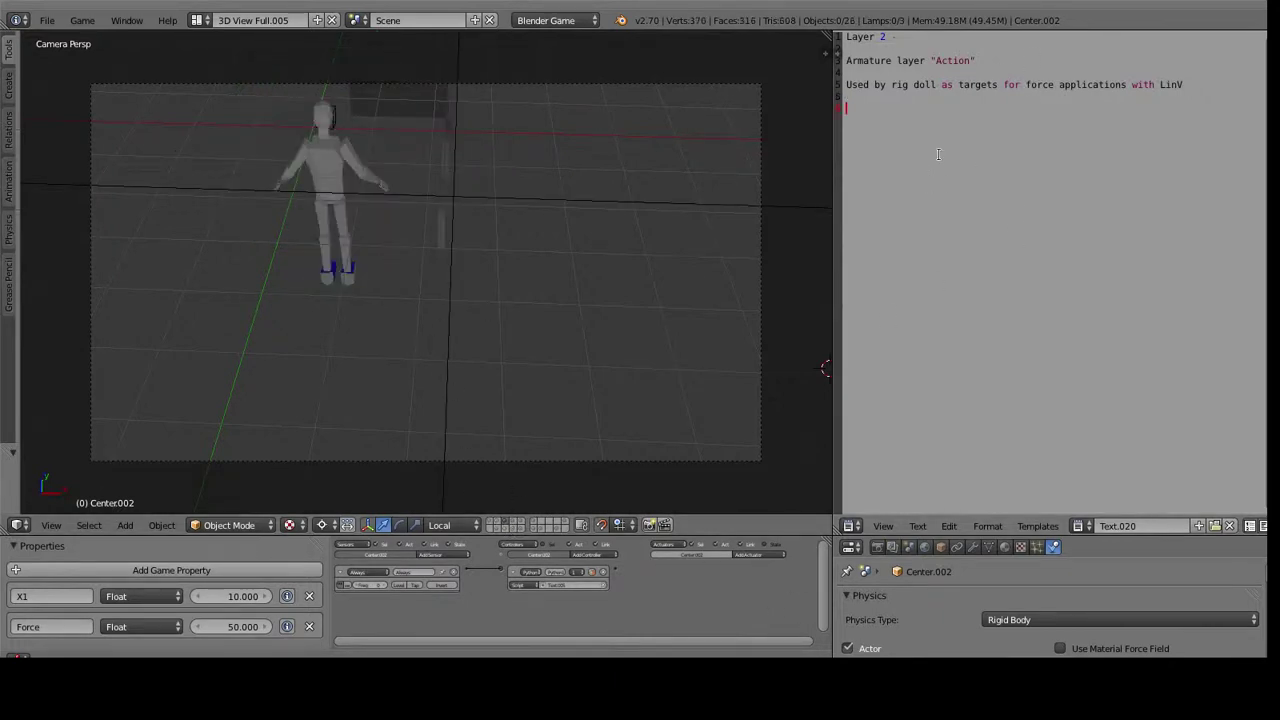
key(Return)
text(Rag doll)
drag(848, 37, 1120, 99)
key(Delete)
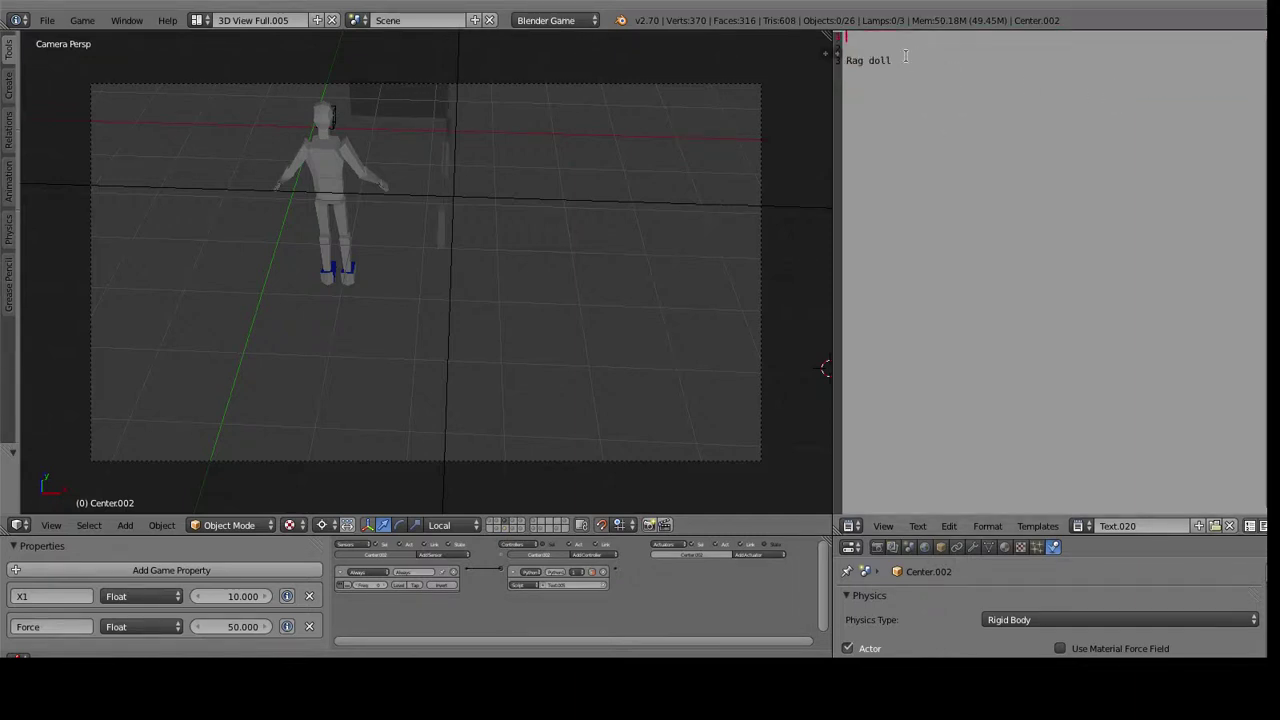
text(Layer 3)
Step: Add the line "Using Rigid bodies and rigid body joints." below "Rag doll" in the notes
click(905, 57)
text(Using Rigid boy)
key(BackSpace)
text(ies and)
key(Left)
key(Right)
key(Delete)
text(od)
key(End)
text(rigid b)
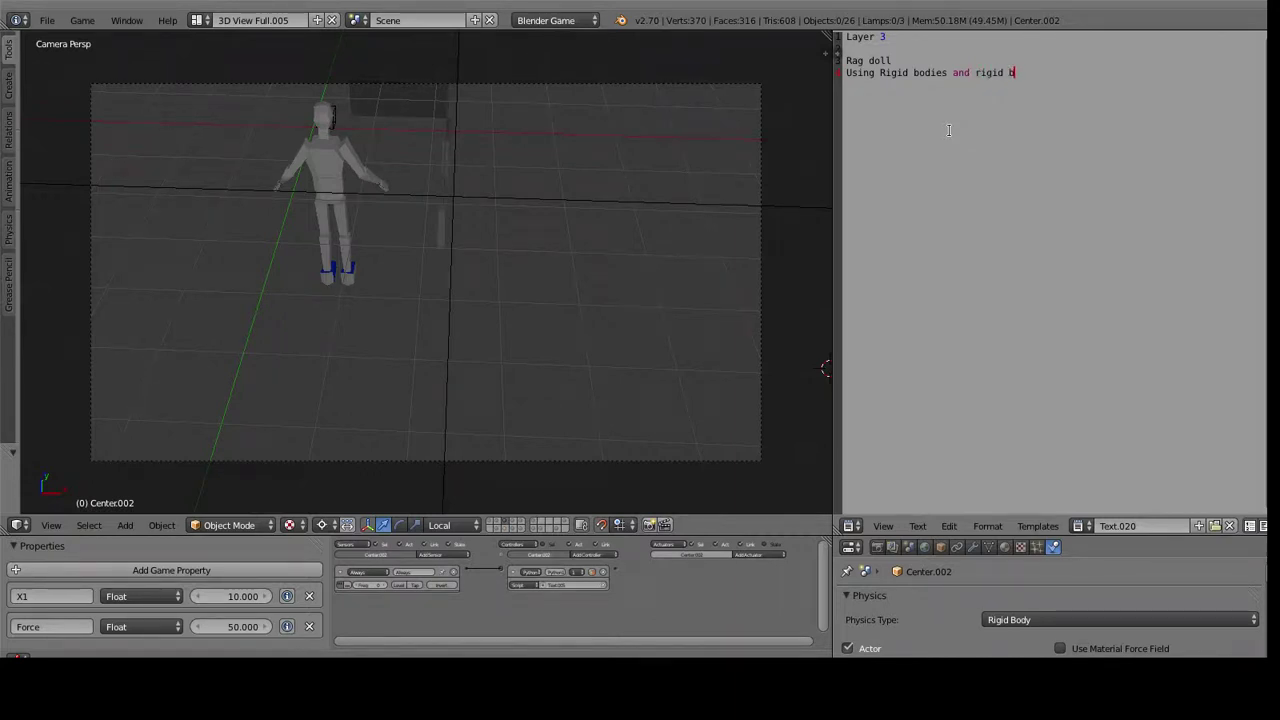
text(ody join)
text(ts.)
Step: Add the closing line "uses forces and attempts to match Action Armature" to the Layer 3 notes
text(uses forces)
text( and )
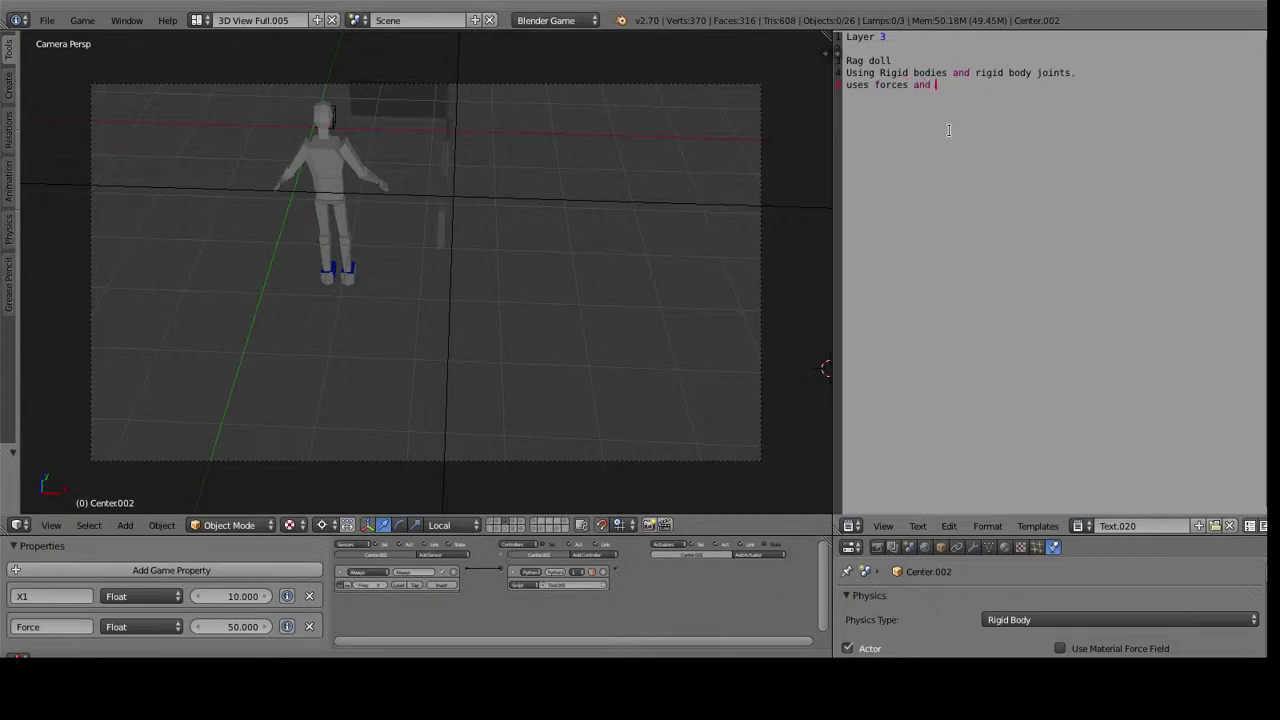
text(attempts to match Action Armature)
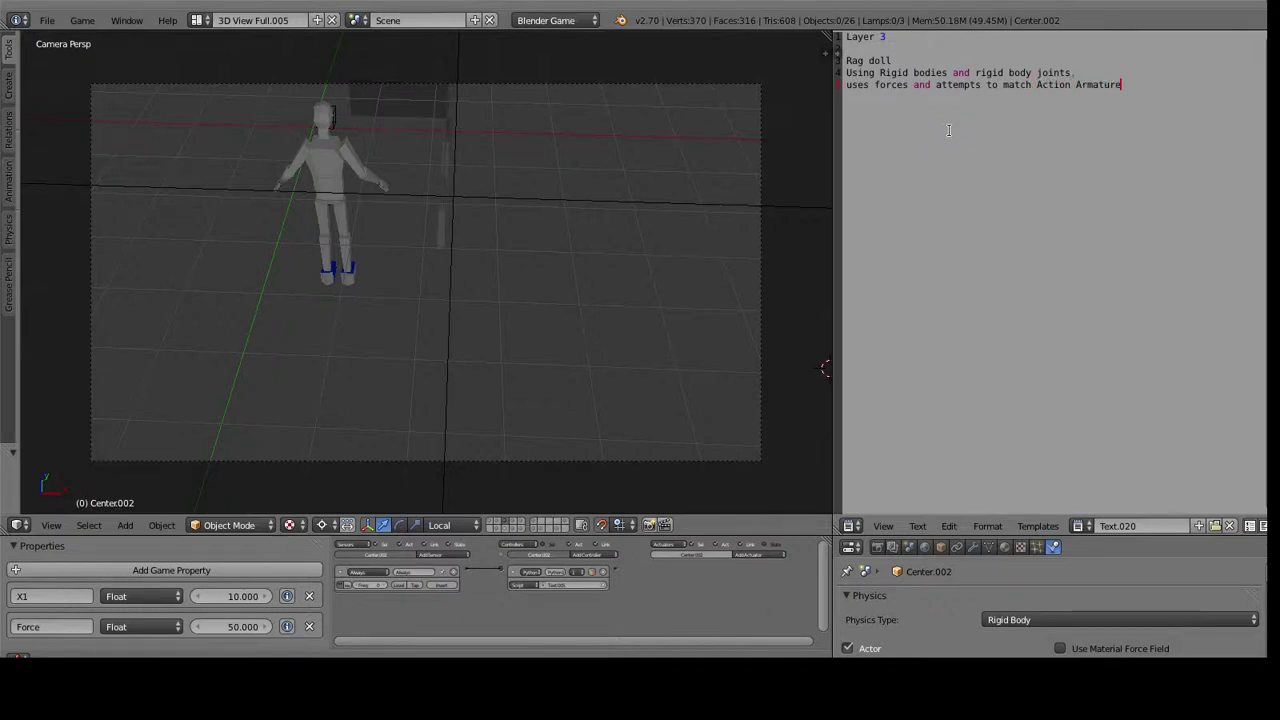
Step: Clear all the notes and show only the layer that holds the graphics armature
key(ctrl+a)
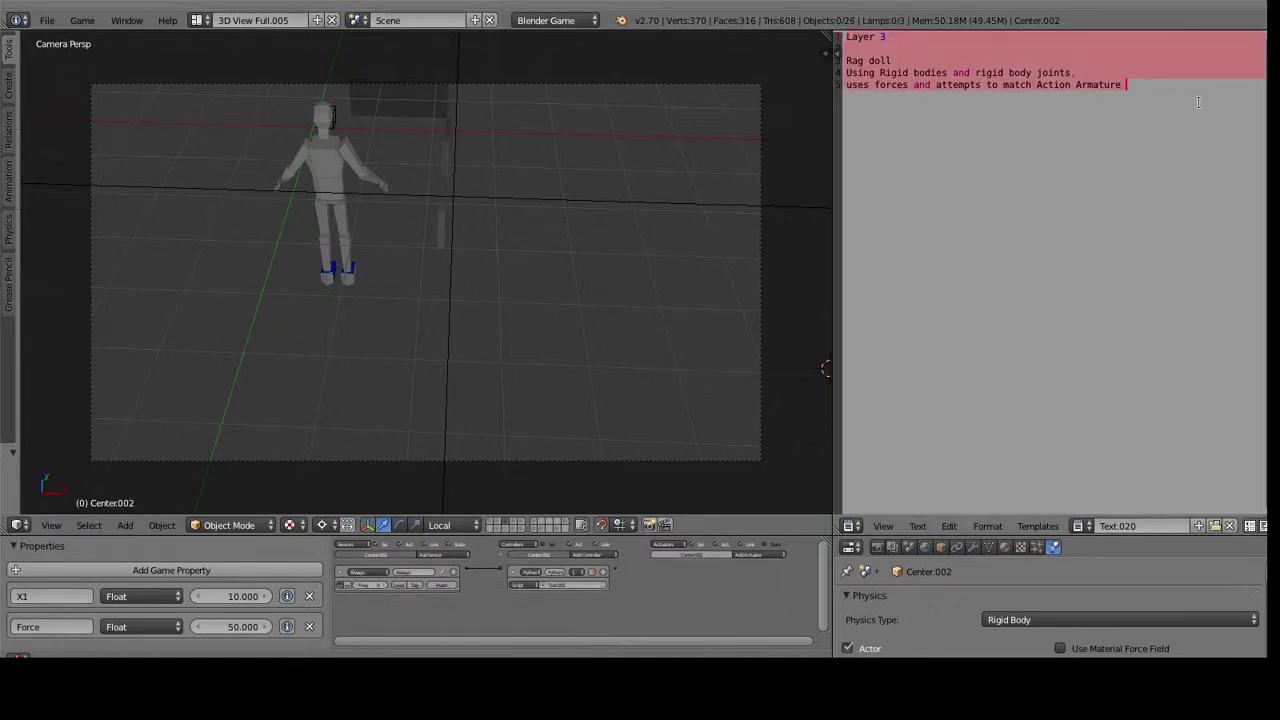
key(ctrl+x)
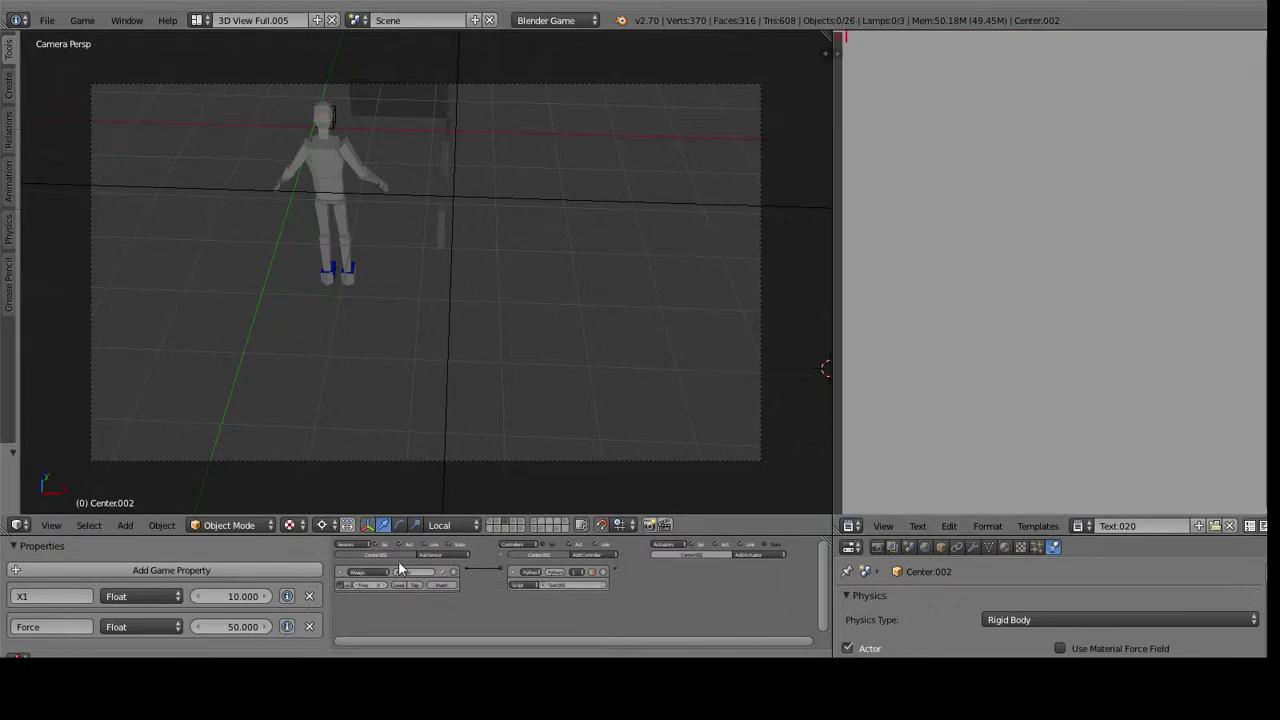
click(505, 526)
click(497, 526)
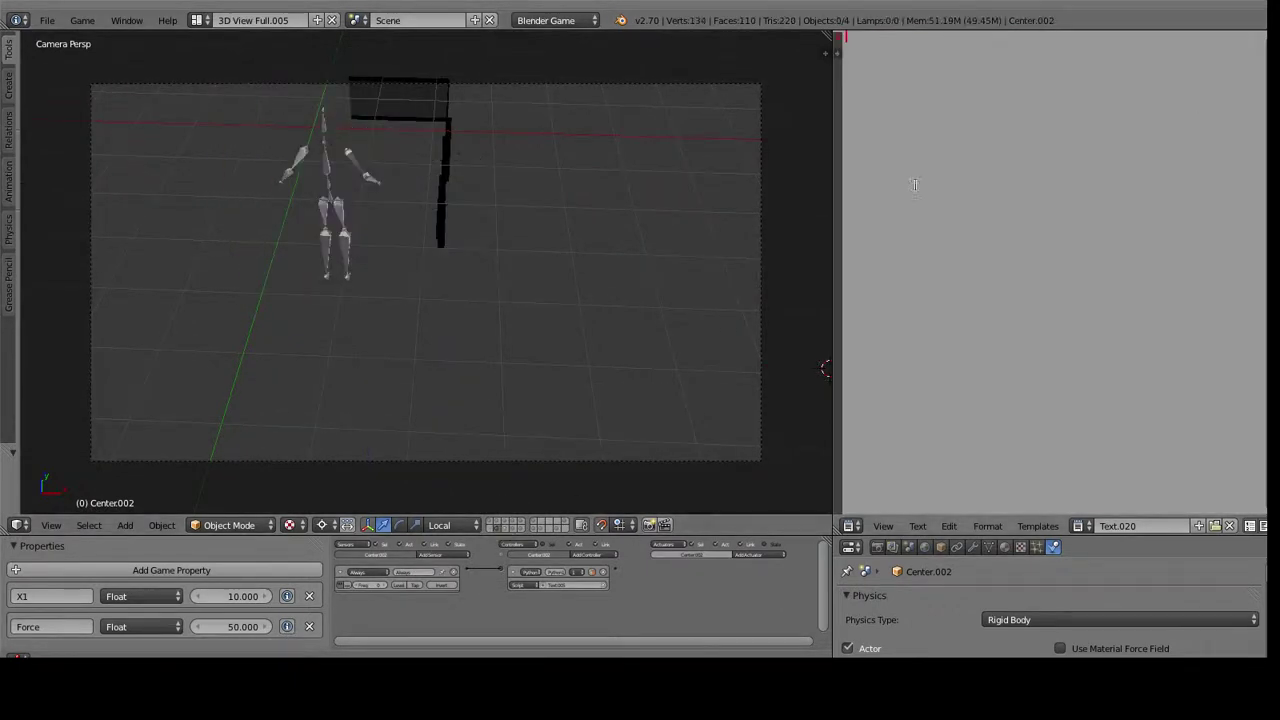
Step: Write the heading "Layer 7" and, after a blank line, "graphics layer" in the empty notes
text(Layer 7)
key(Return)
key(Return)
text(graphics layer)
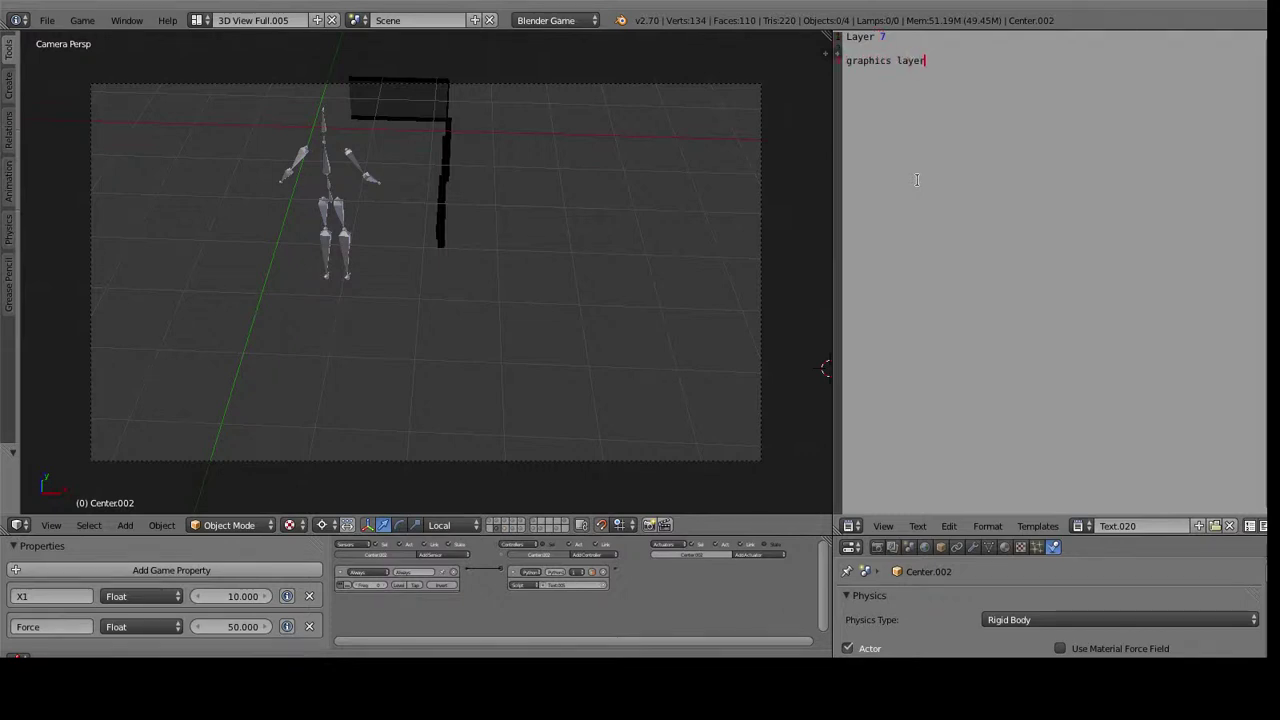
Step: Add the line "Armature follows ragdolls movments using ik" to the Layer 7 notes, separated by a blank line
key(Return)
key(Return)
text(Armature follows ra)
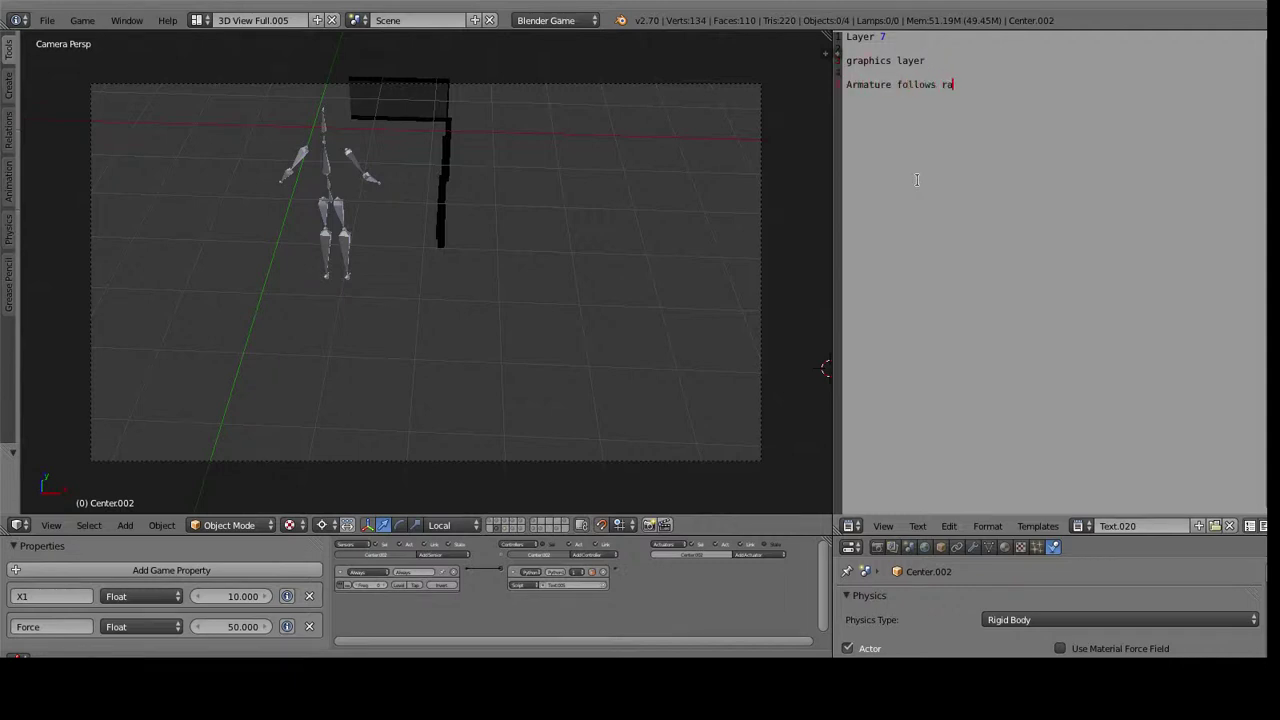
text(gdoll action)
key(BackSpace)
key(BackSpace)
key(BackSpace)
key(BackSpace)
key(BackSpace)
key(BackSpace)
key(BackSpace)
text(s movments u)
text(sing )
text(ik  )
Step: Add "deforms GFX mesh" as the last line of the Layer 7 notes
text(defin)
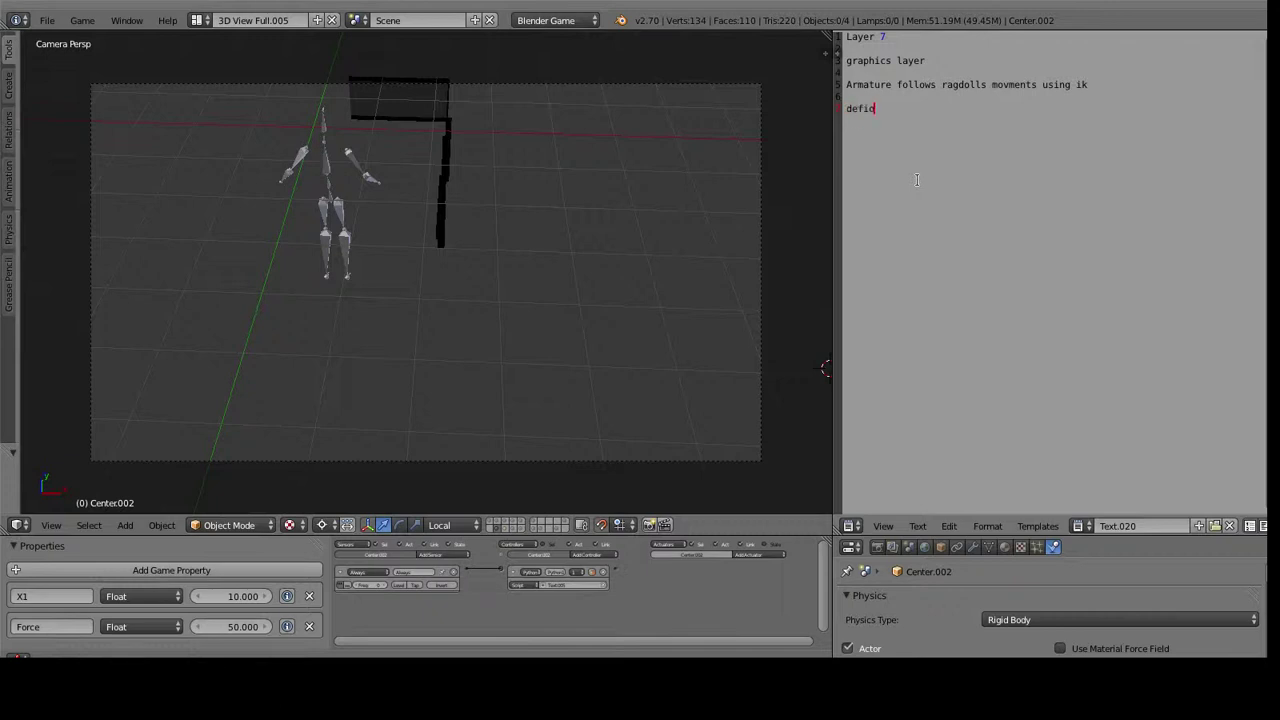
key(BackSpace)
text(orms GFX mesh)
Step: Show the layer with the hero's GFX mesh as well, set the viewport shading to Solid and deselect everything
shift+click(544, 523)
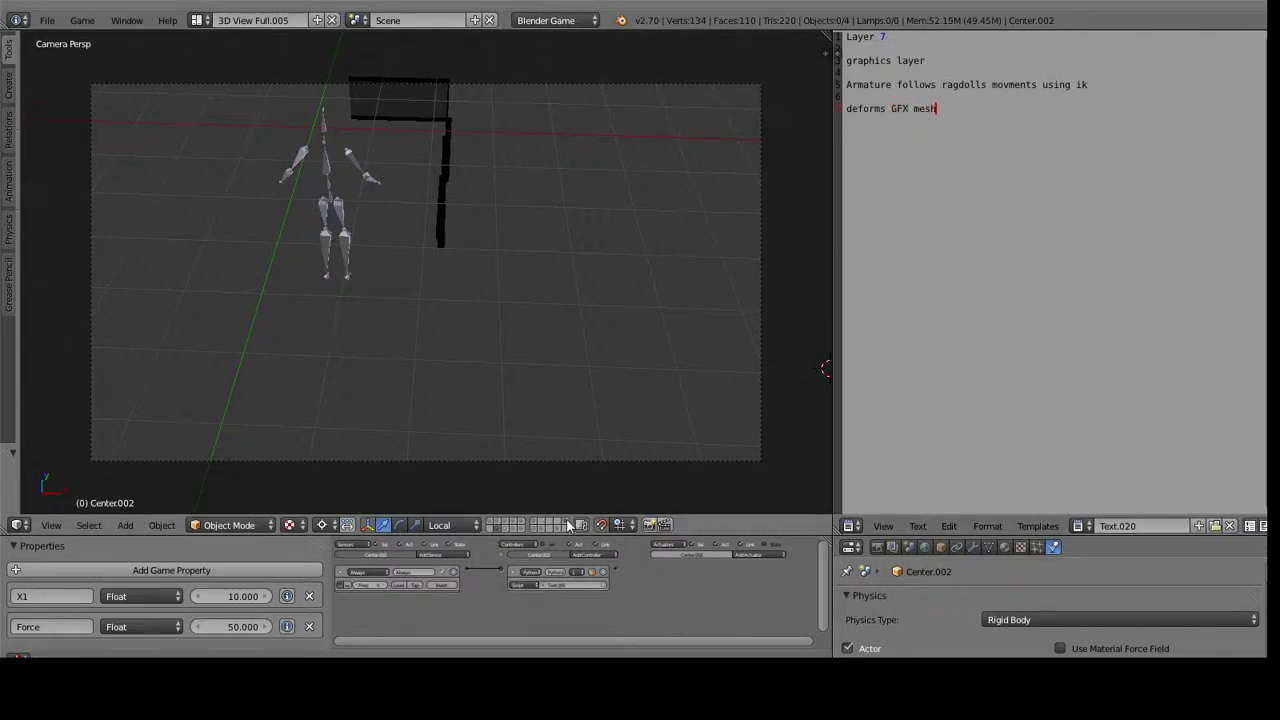
right_click(344, 237)
click(289, 525)
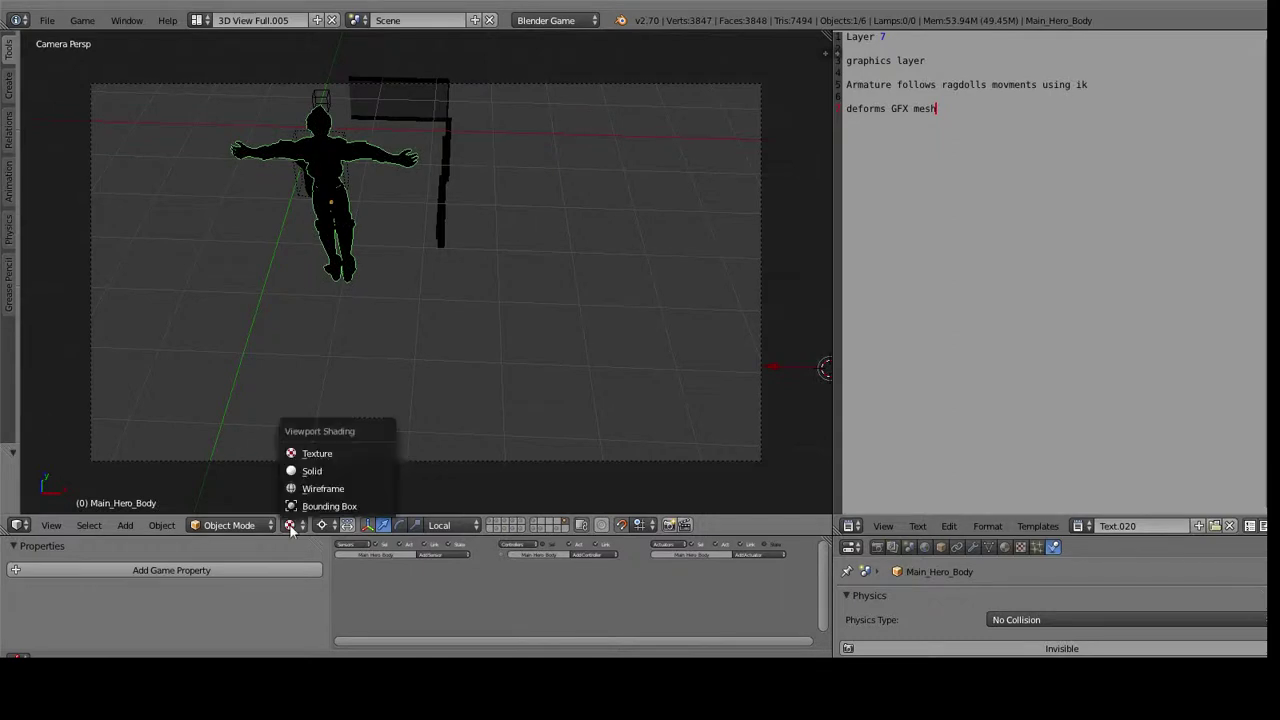
click(330, 469)
key(a)
Step: Fly around to the front of the hero character and examine its body mesh up close
middle_drag(392, 334, 592, 369)
key(shift+f)
key(w)
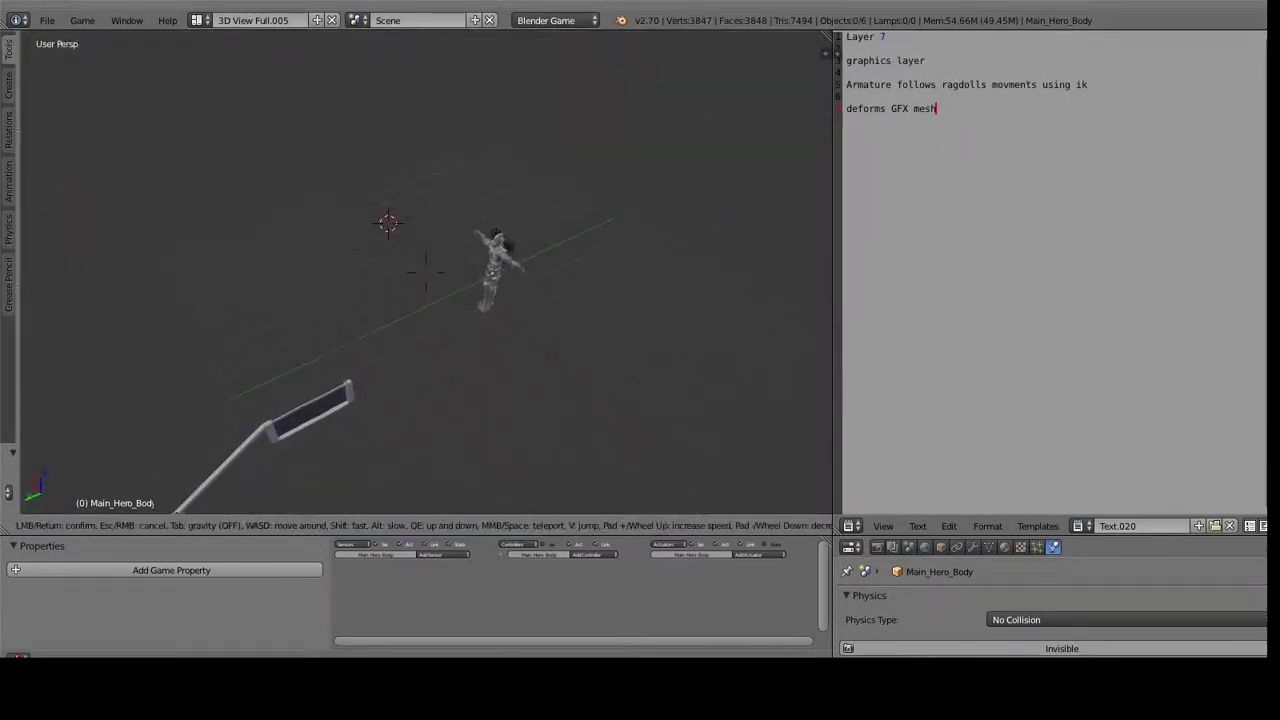
key(s)
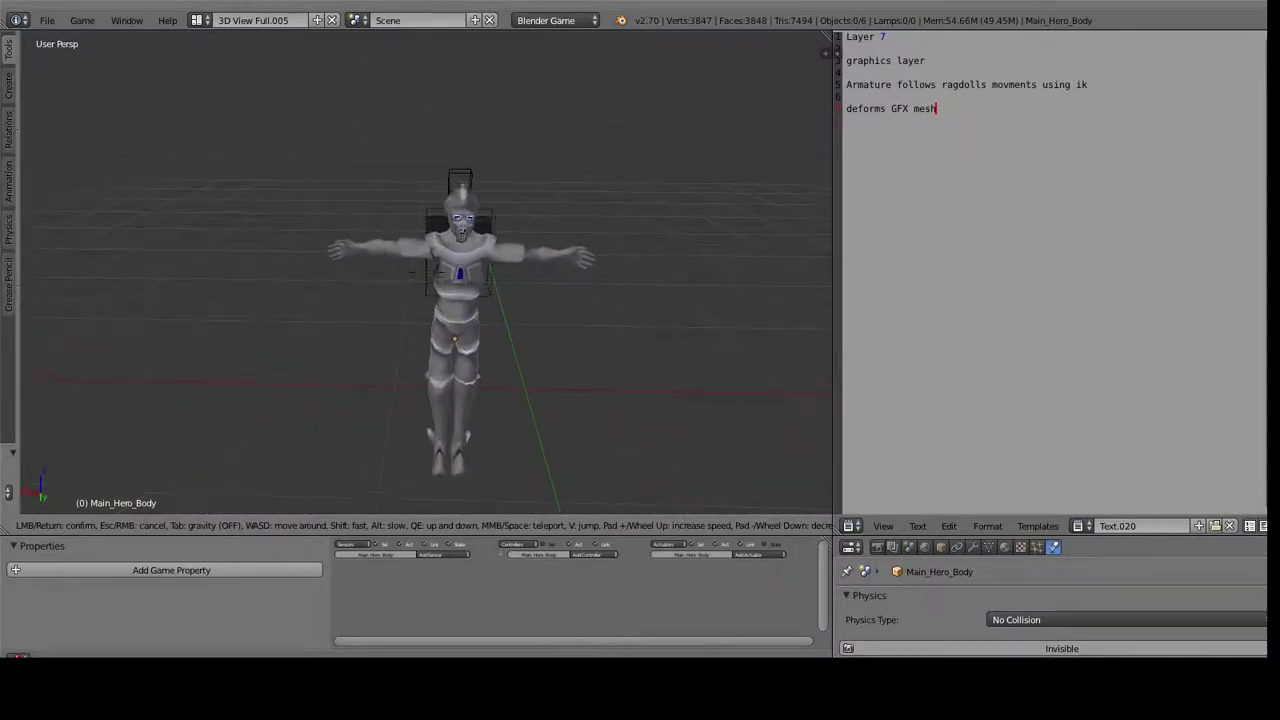
click(425, 271)
scroll(455, 273, up, 6)
scroll(455, 273, down, 6)
mouse_move(455, 273)
middle_down()
mouse_move(436, 265)
mouse_move(461, 272)
middle_up()
scroll(453, 269, up, 2)
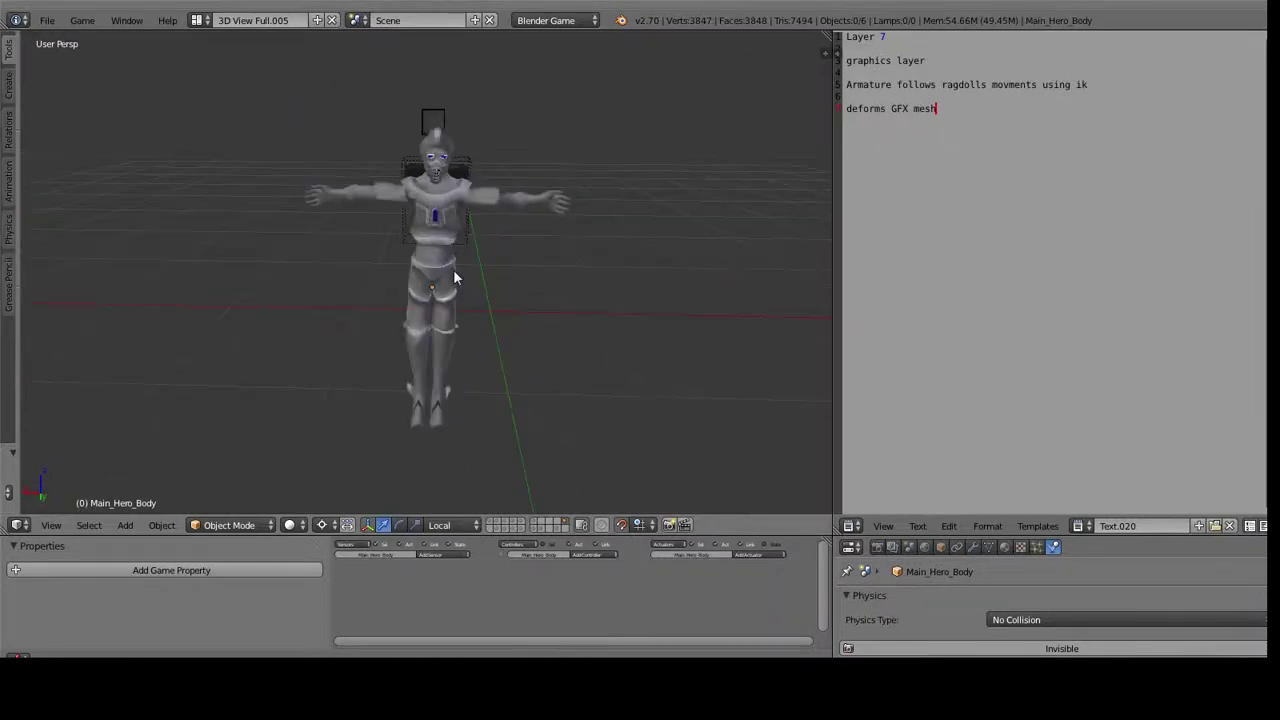
Step: Set the viewport shading to Texture and additionally show the layers with the action armature, rag doll and level geometry
click(289, 525)
click(315, 452)
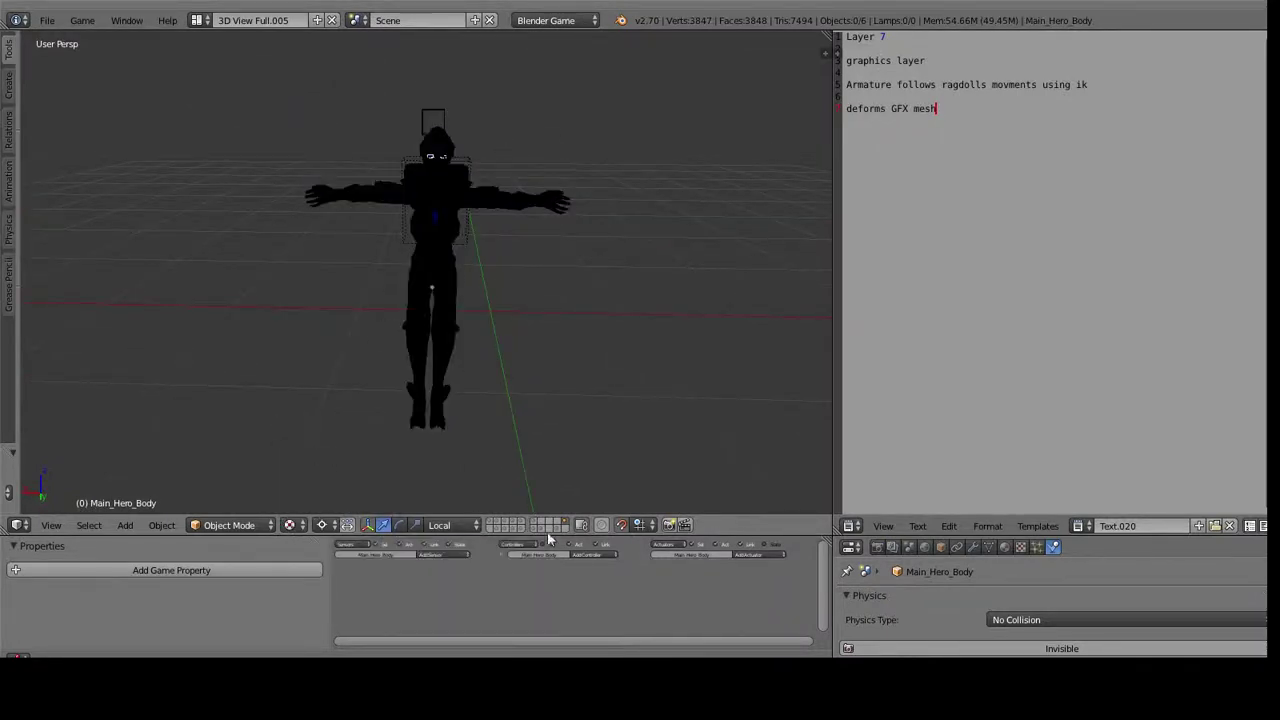
shift+click(497, 528)
shift+click(503, 530)
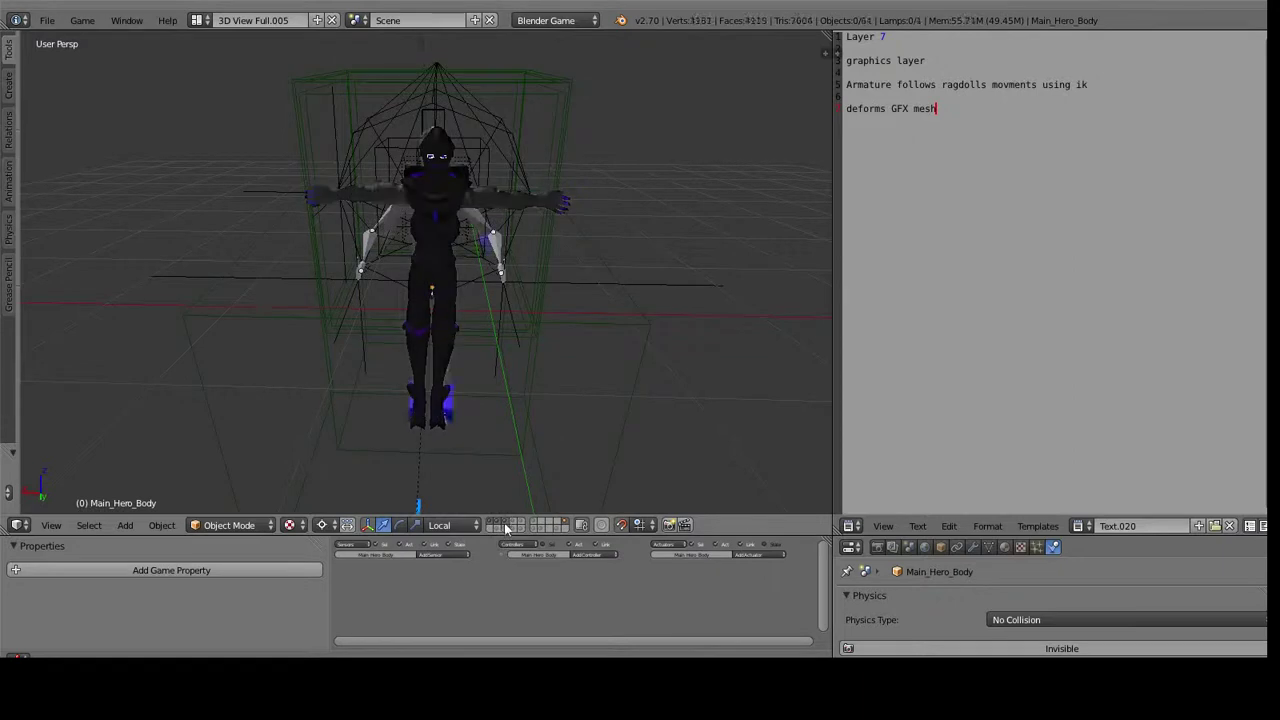
shift+click(515, 526)
shift+click(557, 525)
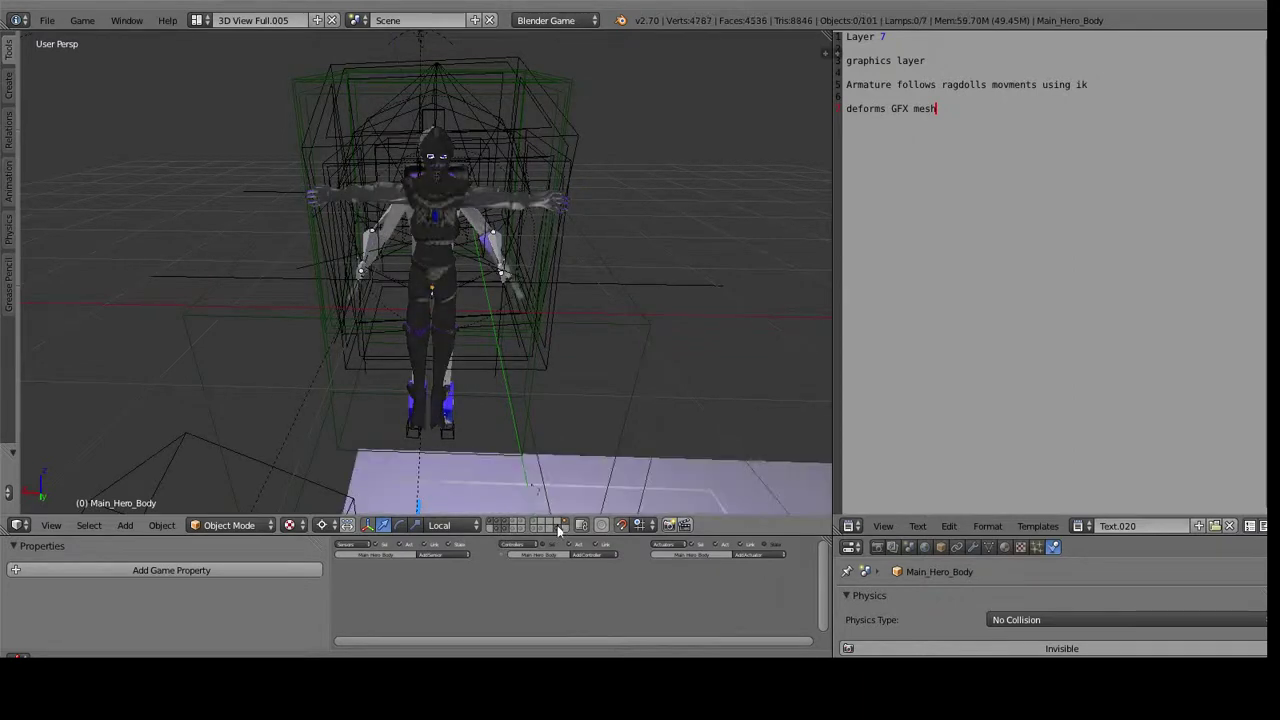
Step: Select the Main_Hero_Body mesh and enable viewport display of its Armature modifier
right_click(489, 210)
right_click(528, 214)
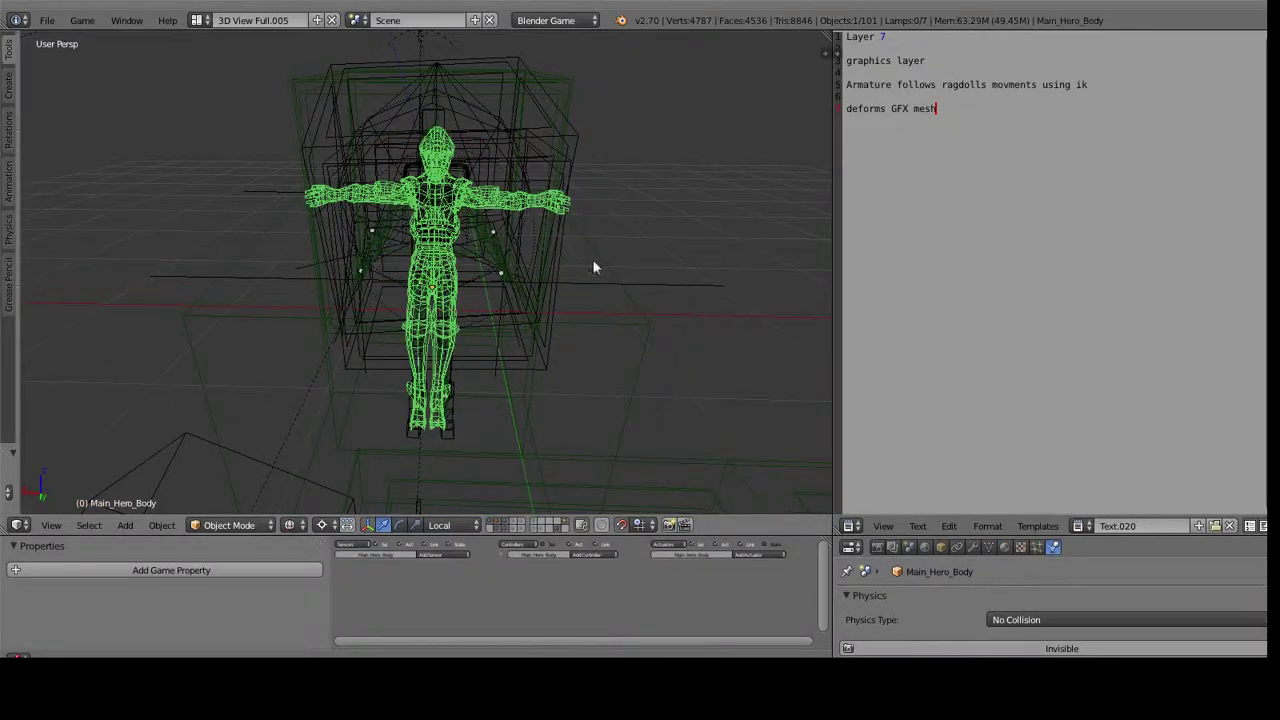
click(965, 546)
click(925, 547)
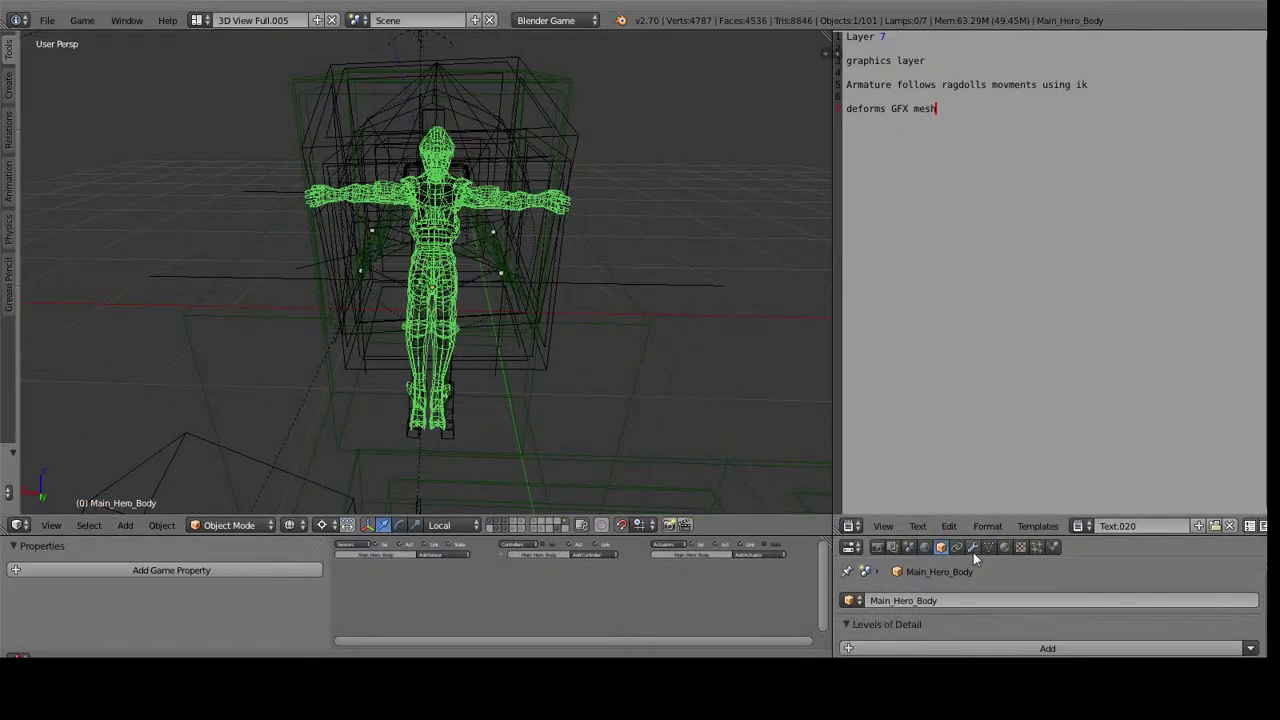
click(972, 547)
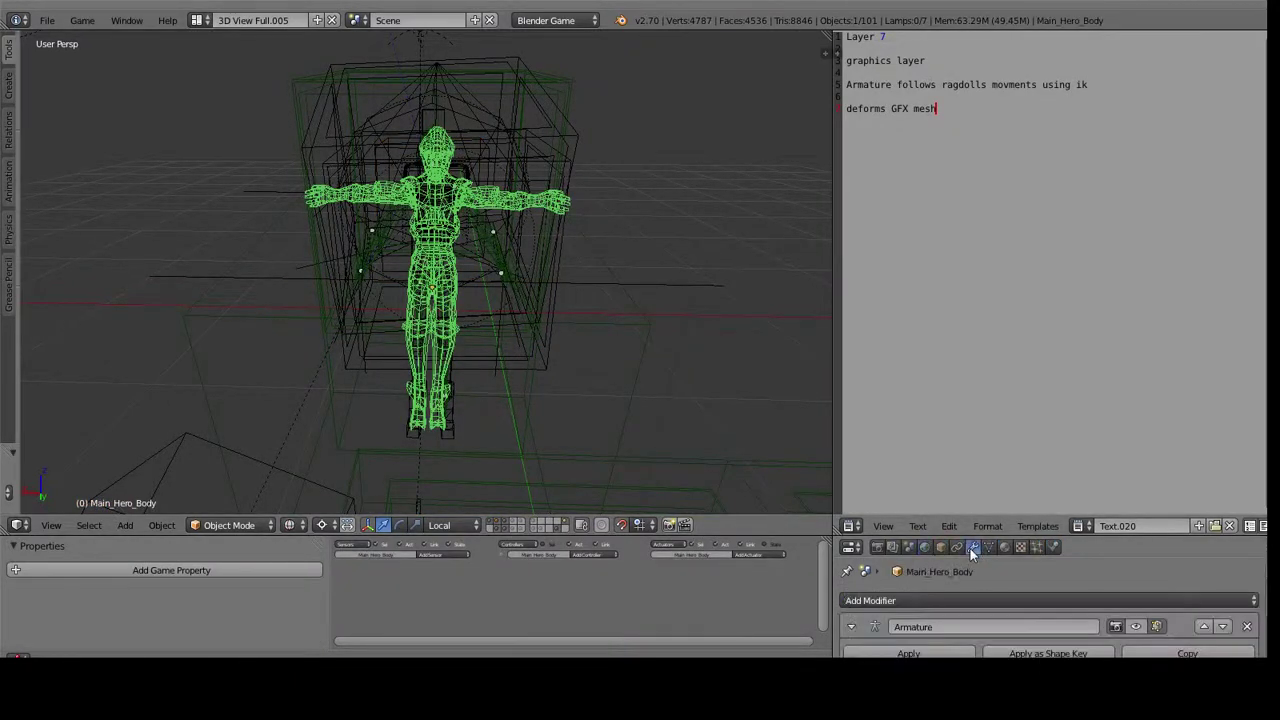
click(1153, 627)
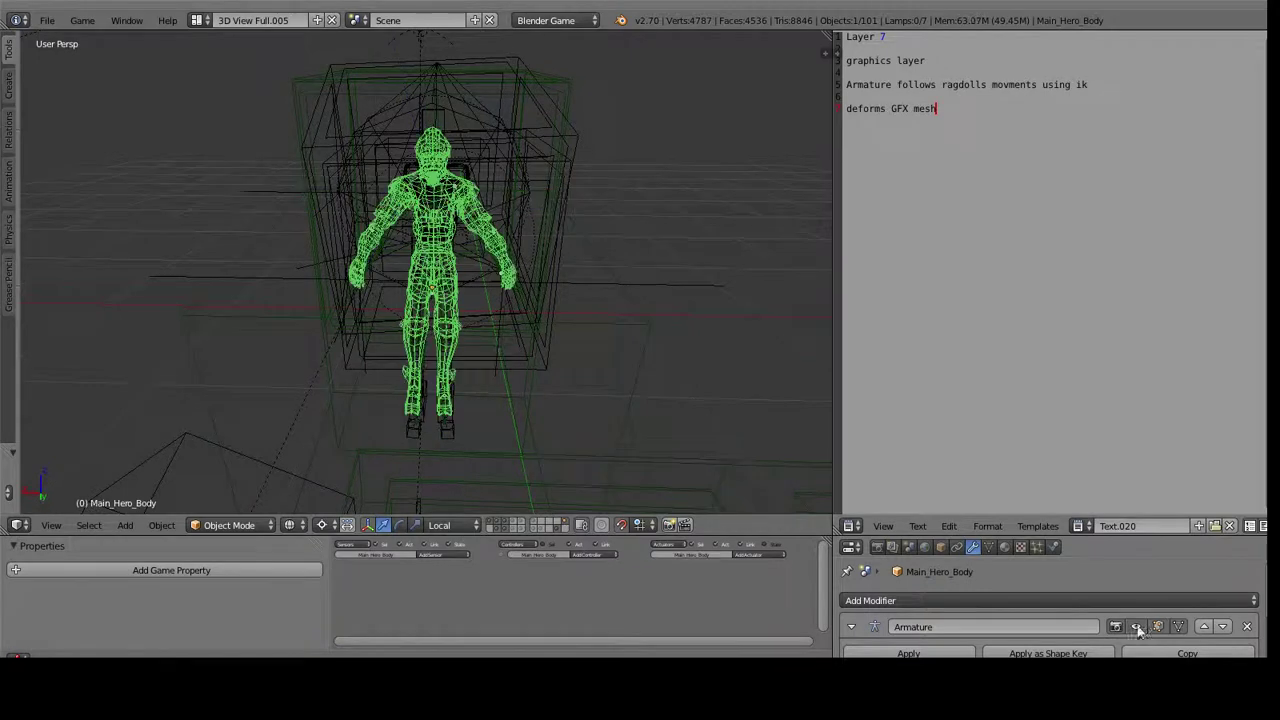
Step: Return the viewport shading to Texture and test-run the game twice from the front view
click(289, 525)
click(294, 449)
key(p)
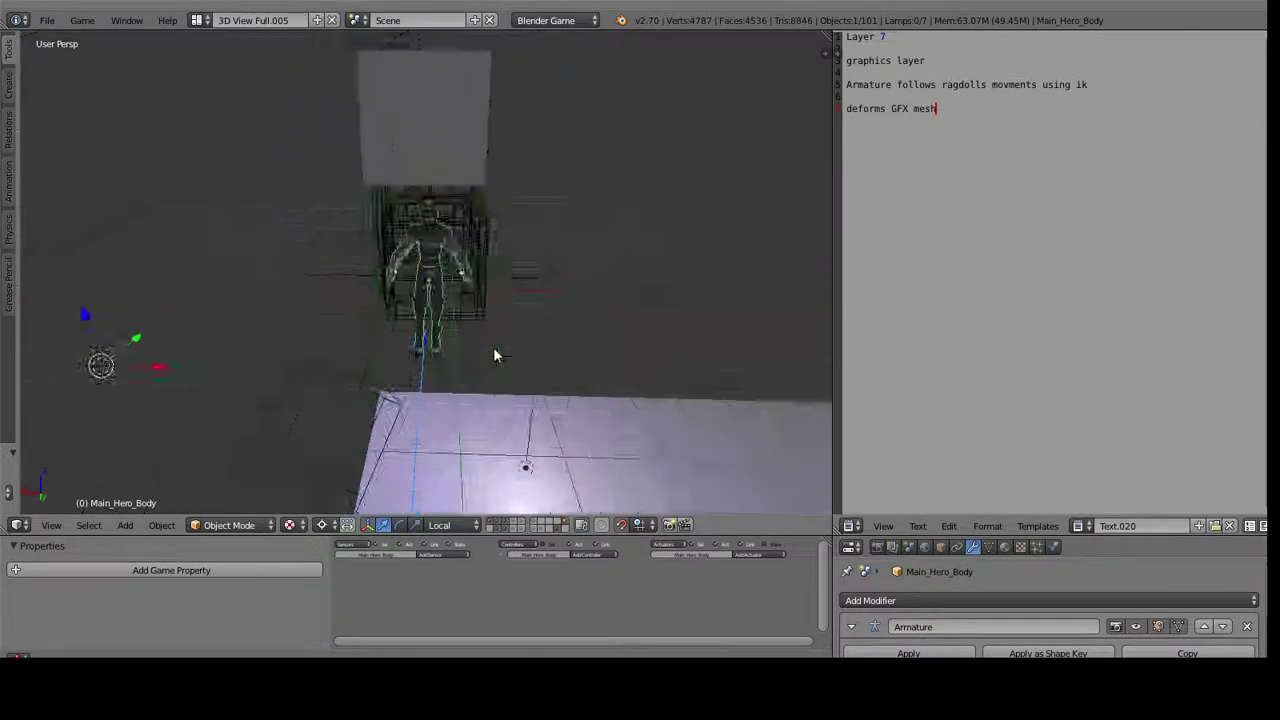
key(Escape)
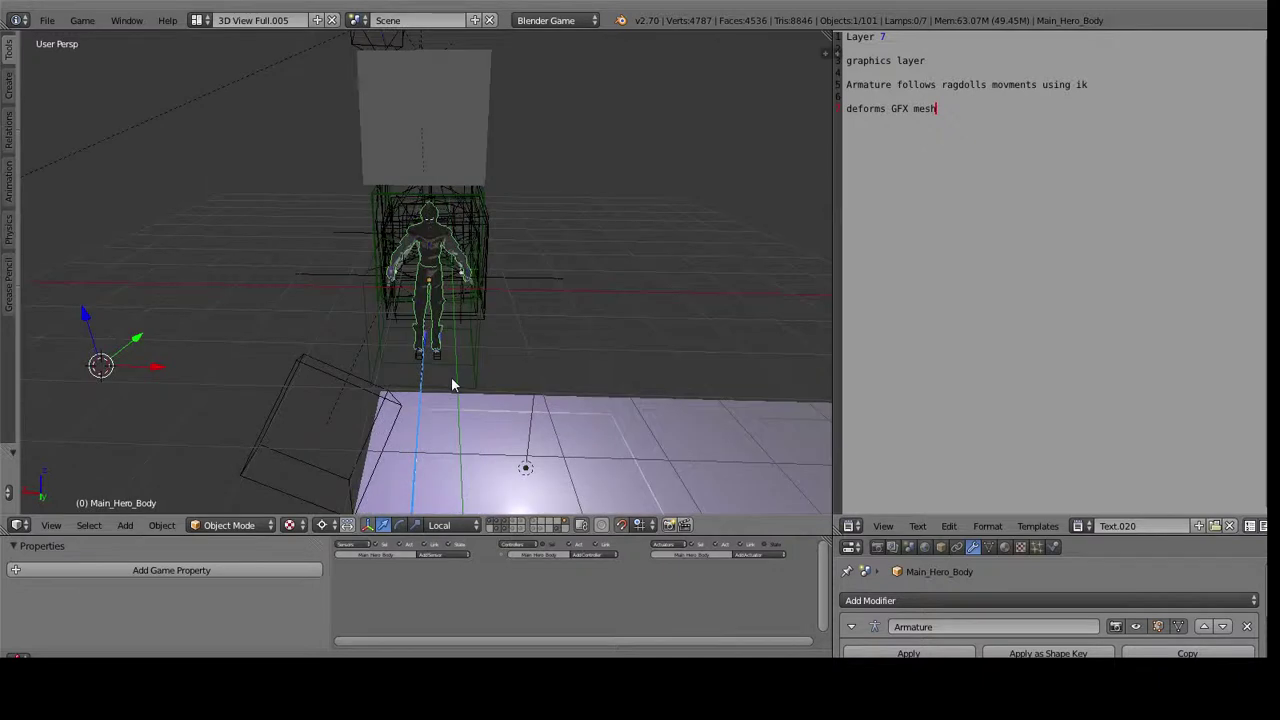
key(p)
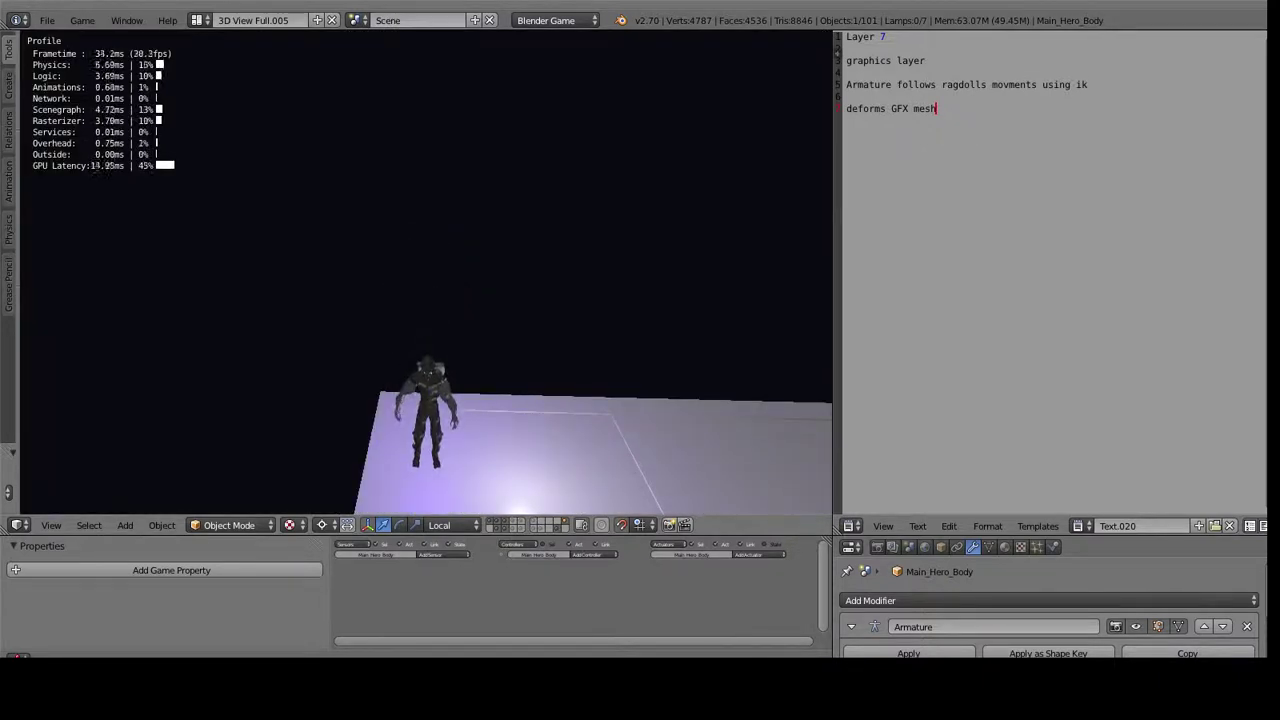
key(Escape)
scroll(417, 322, up, 3)
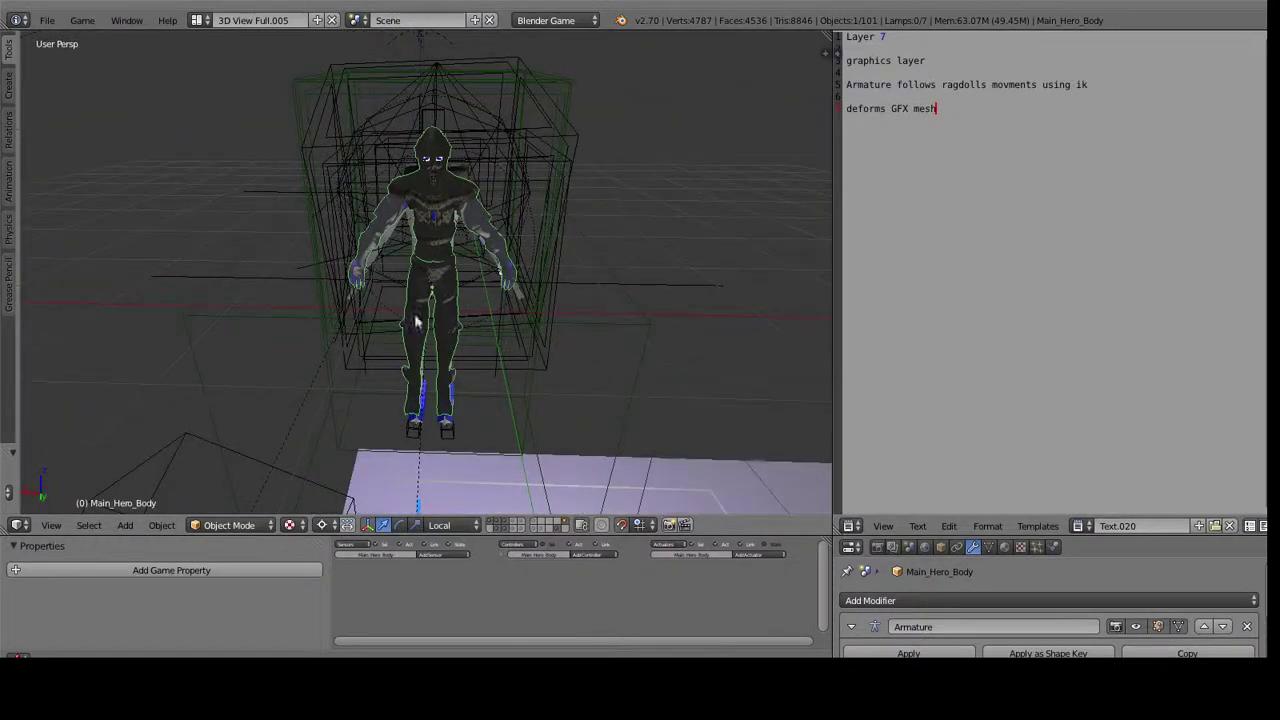
Step: Switch to the camera view and test-run the game from there
click(67, 523)
click(86, 453)
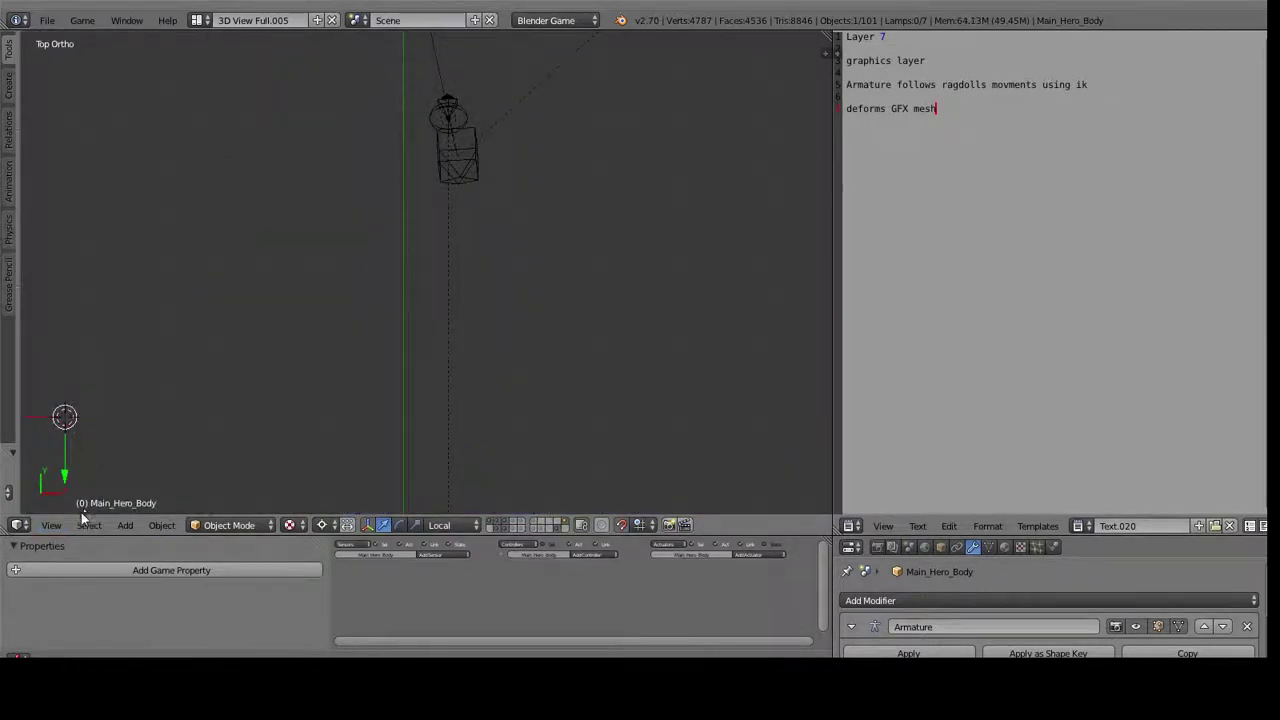
click(55, 524)
click(80, 461)
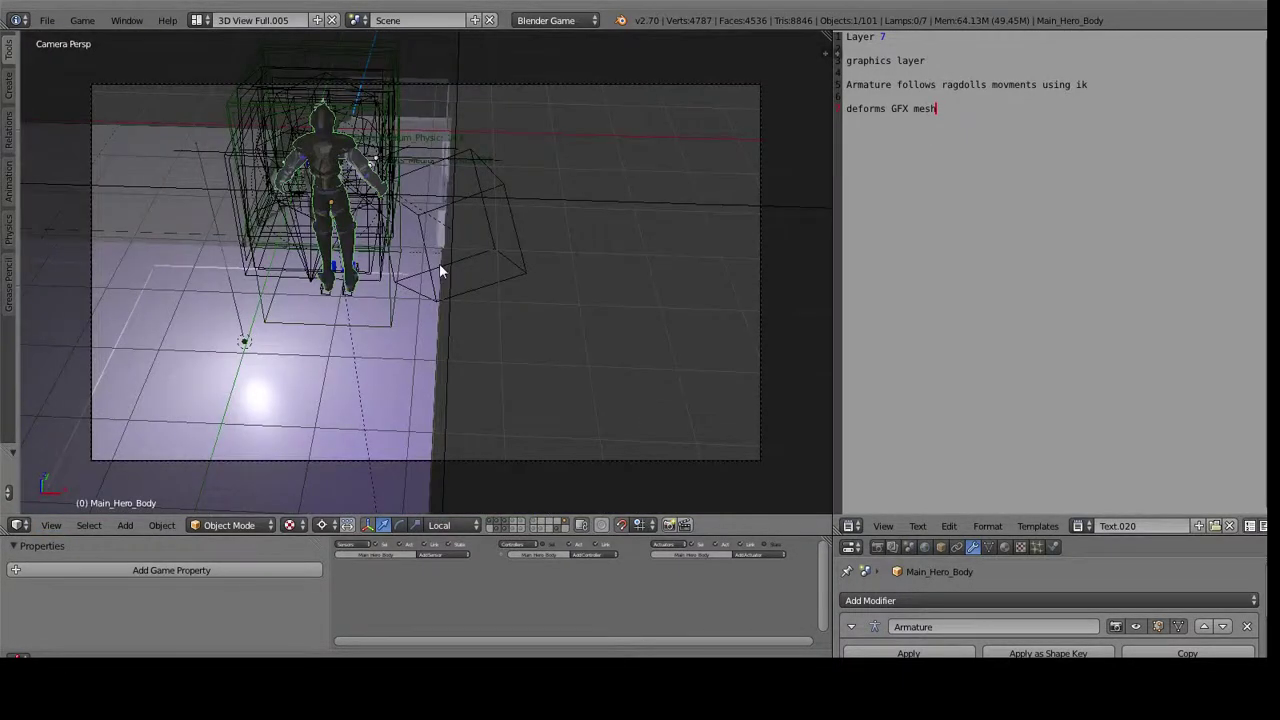
key(p)
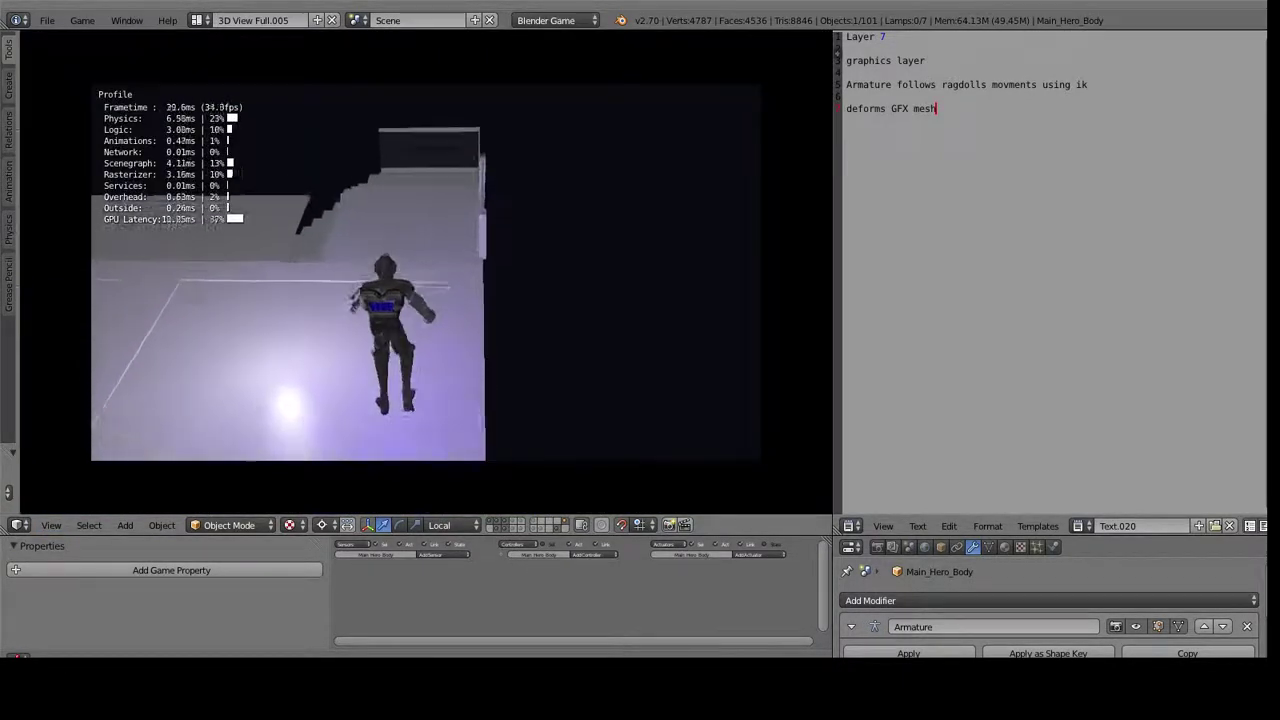
key(Escape)
scroll(429, 278, down, 2)
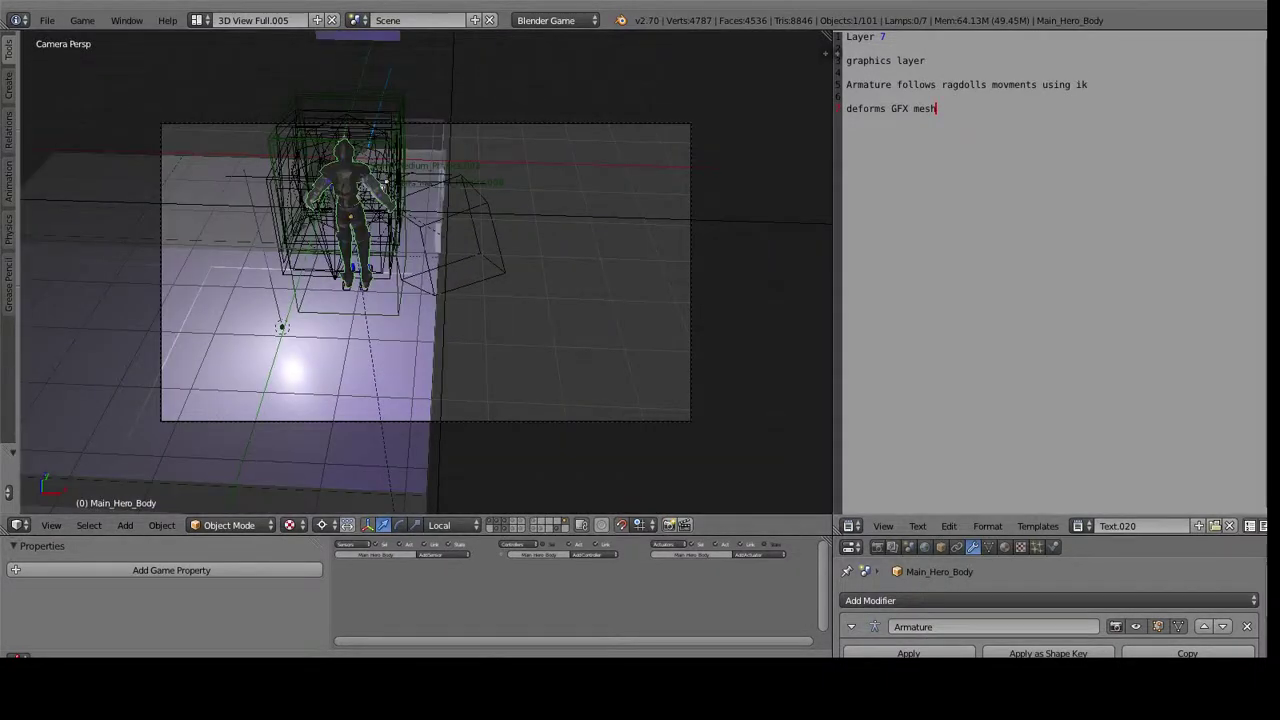
Step: Test the game again, widen the 3D view by shrinking the notes area, and replay the game in the larger view
key(alt+Tab)
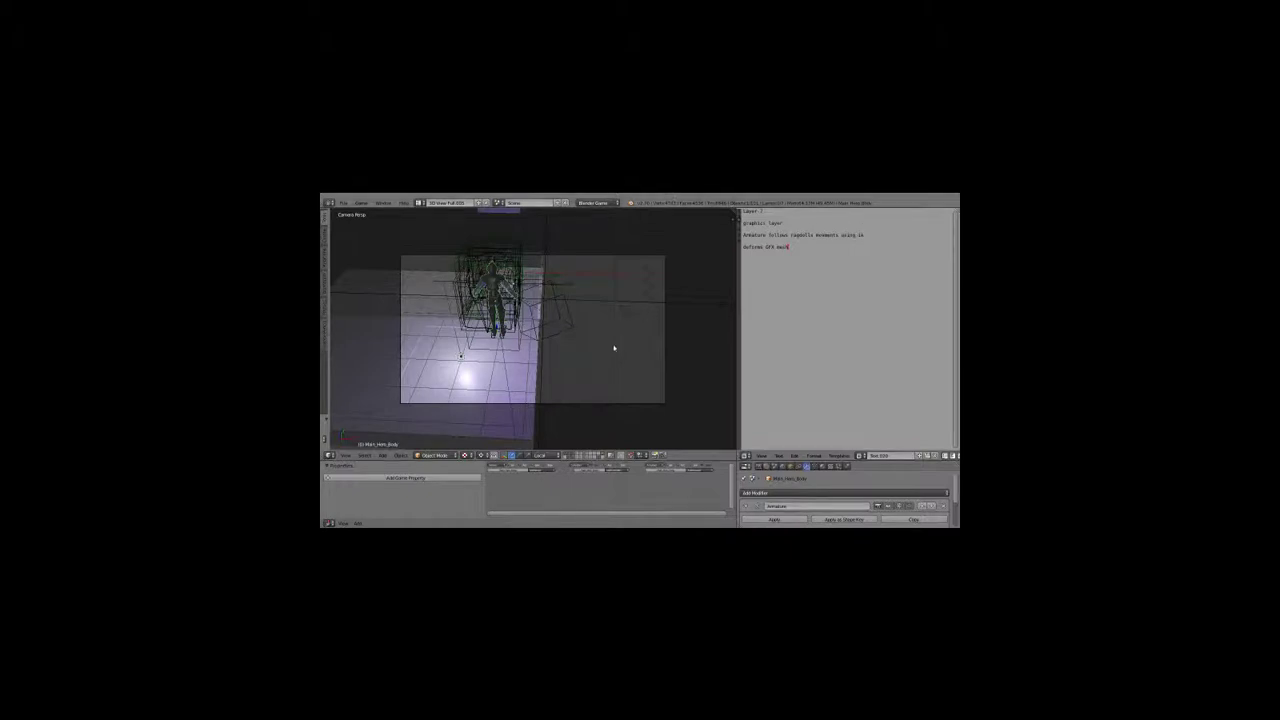
scroll(614, 348, up, 2)
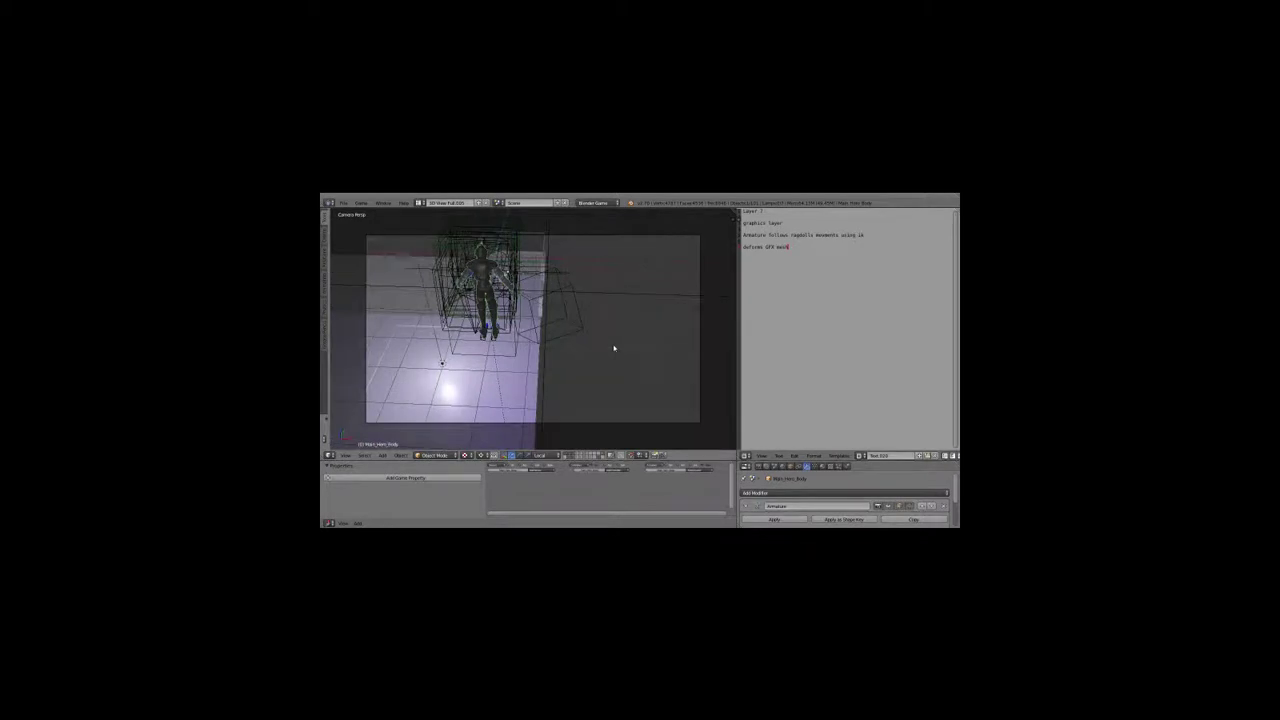
key(p)
key(Escape)
drag(738, 330, 887, 330)
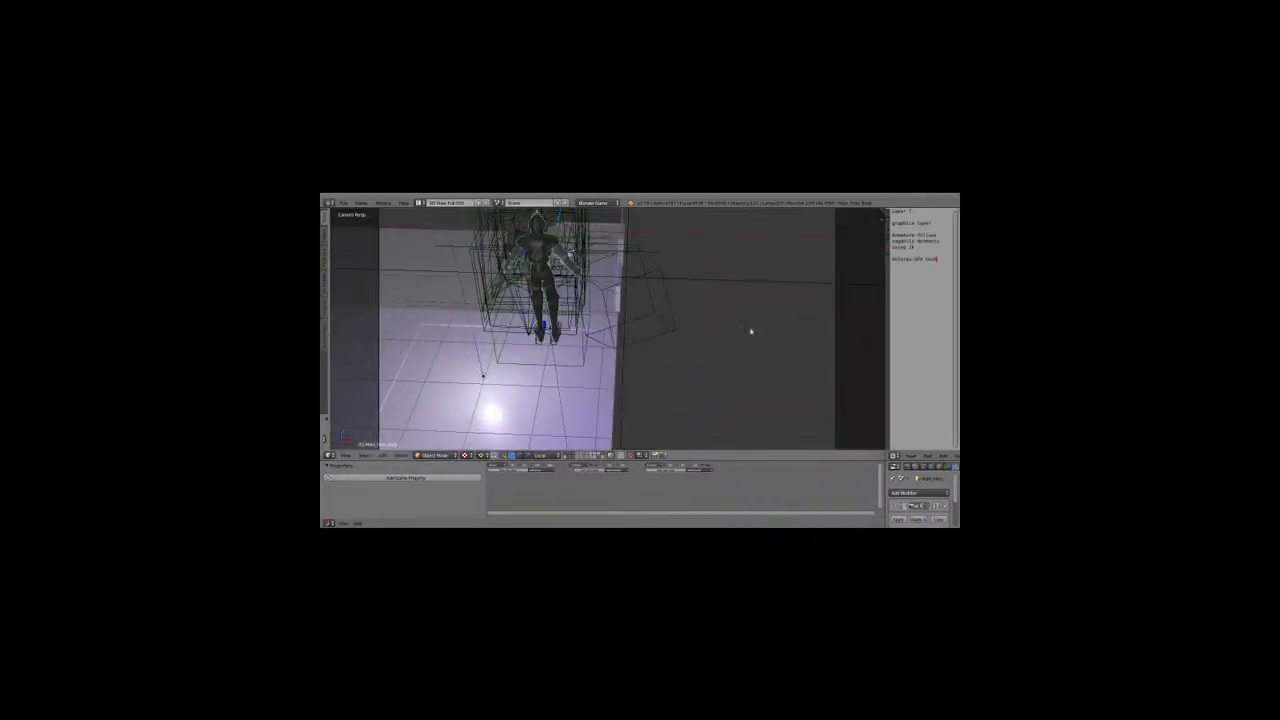
scroll(750, 331, down, 3)
key(p)
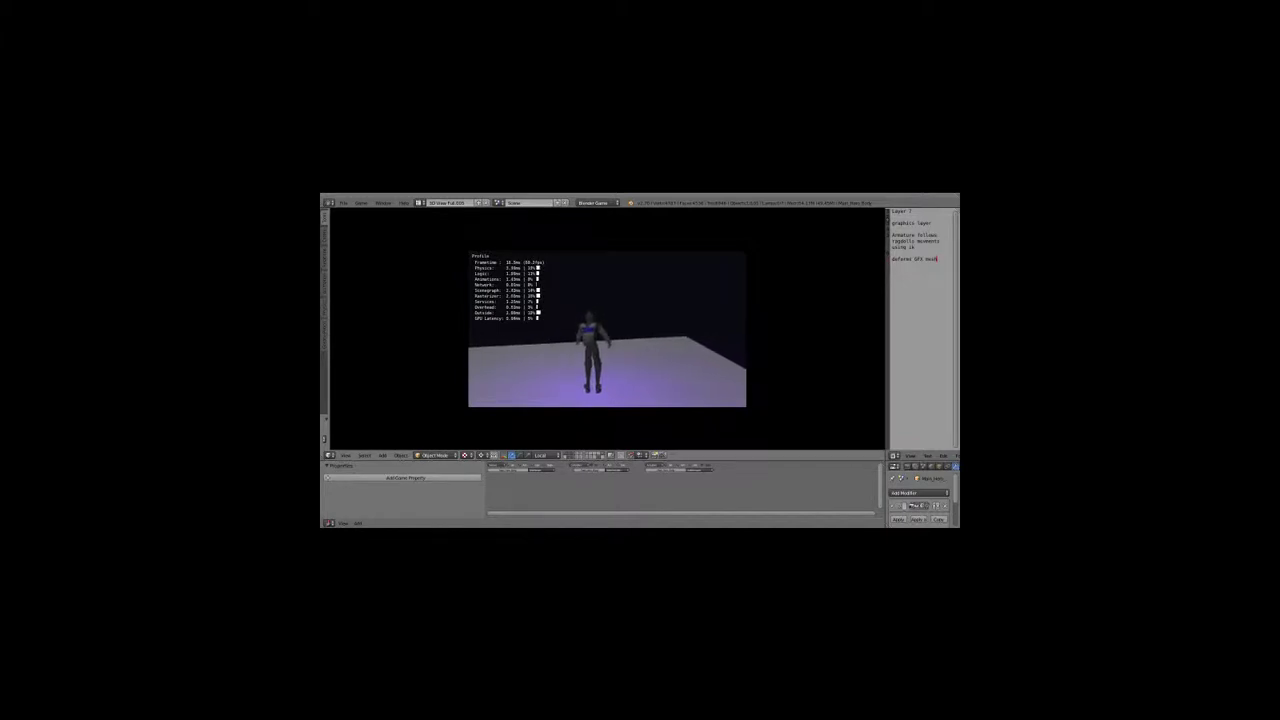
key(Escape)
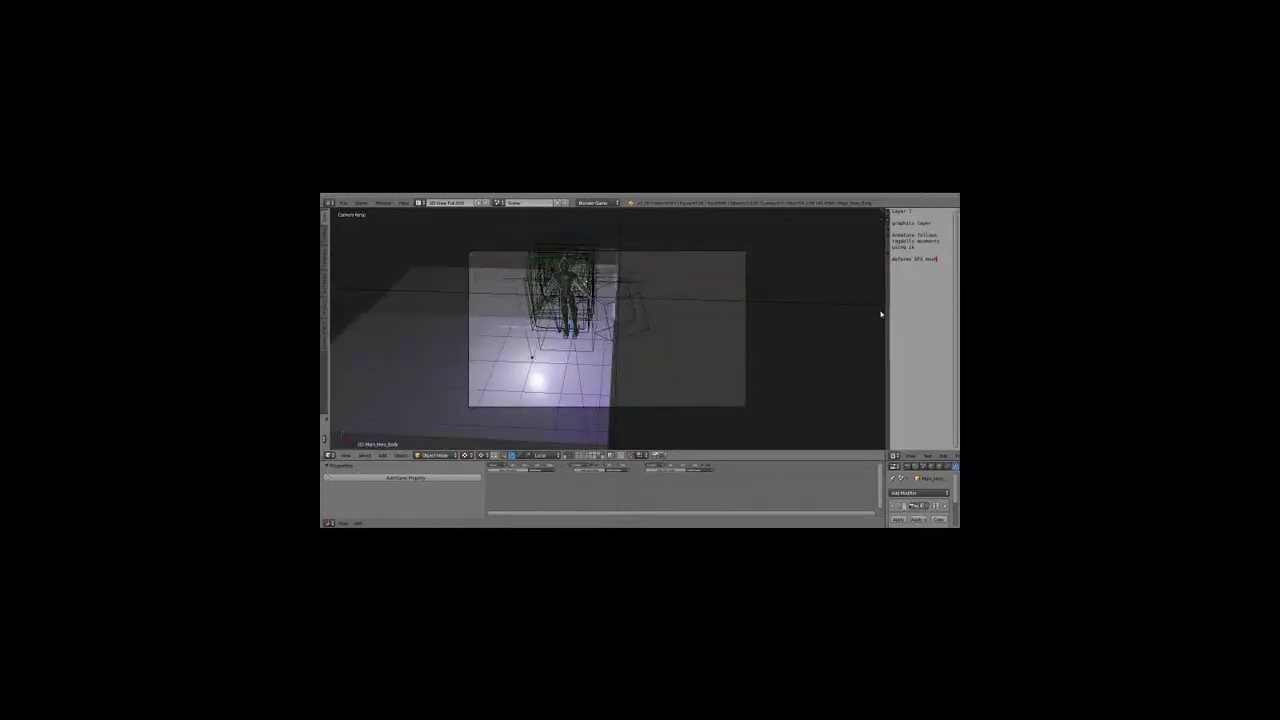